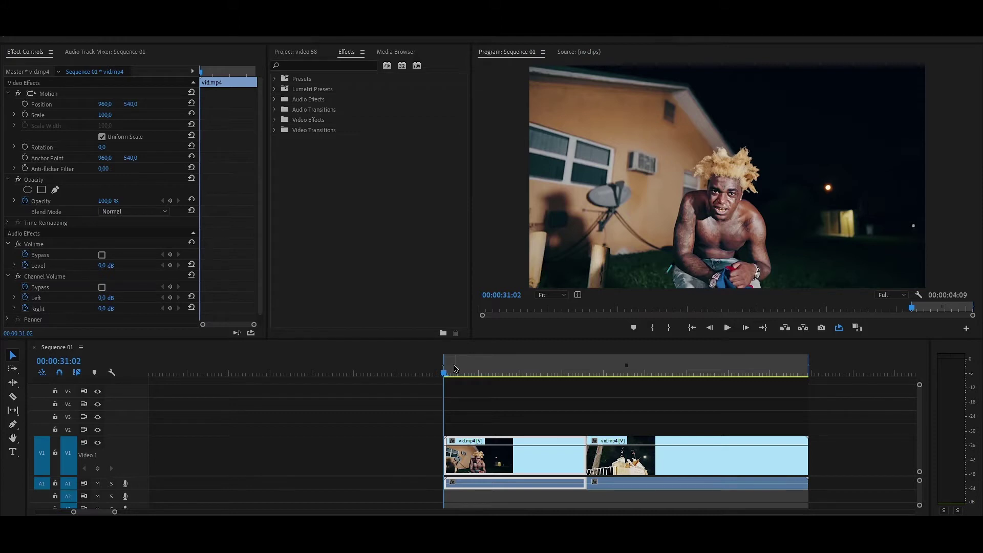
- Scrub the footage around the 32:19 edit to find the frames just past the cut
mouse_move(454, 368)
left_mouse_down()
mouse_move(563, 395)
mouse_move(619, 392)
left_mouse_up()
left_click(759, 371)
left_click_drag(758, 371, 524, 372)
mouse_move(608, 370)
left_mouse_down()
mouse_move(532, 368)
mouse_move(590, 378)
mouse_move(560, 375)
left_mouse_up()
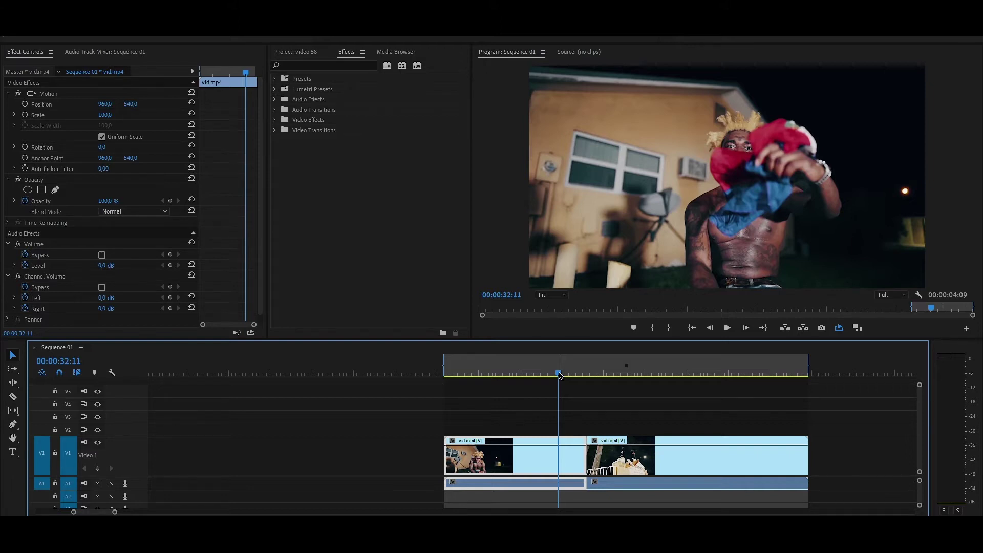
mouse_move(560, 375)
left_mouse_down()
mouse_move(674, 395)
mouse_move(461, 389)
mouse_move(594, 384)
left_mouse_up()
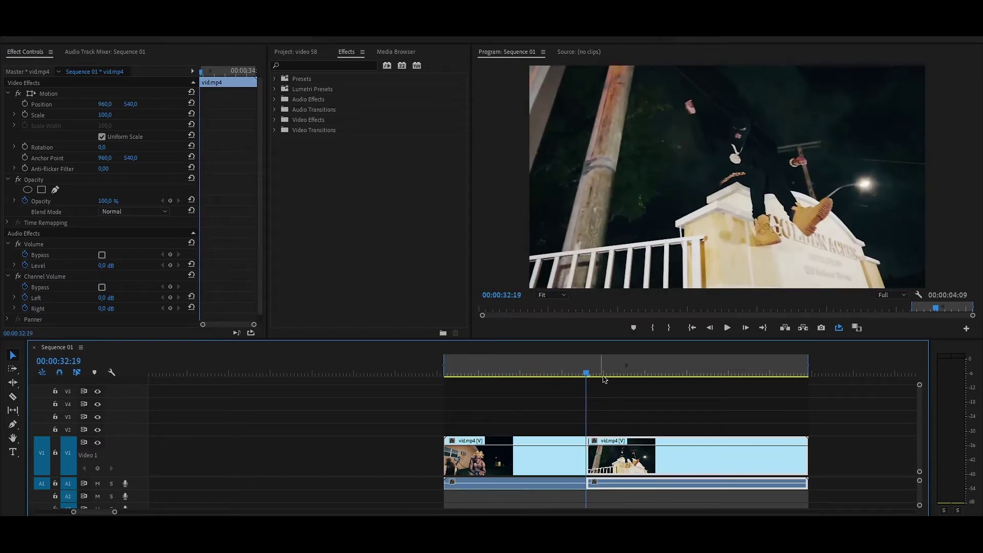
left_click_drag(595, 384, 600, 376)
- Cut the clip at 33:01 and again a few frames before the edit at 32:14
key("space")
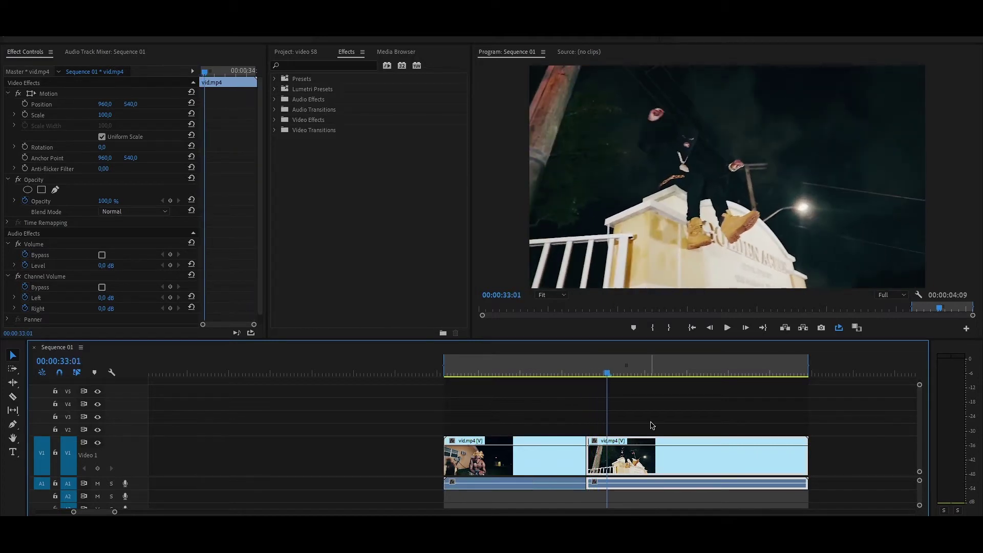
key("ctrl+k")
left_click(589, 374)
key("Left")
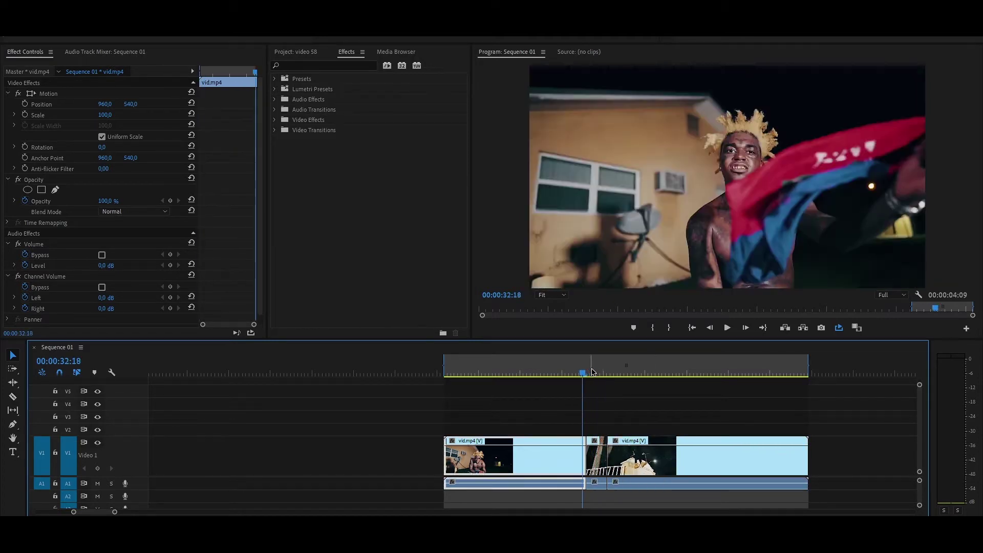
key("Left")
key("Left")
key("Left")
key("Left")
key("ctrl+k")
- Zoom the timeline in and select the two short clips around the edit
key("=")
mouse_move(530, 451)
left_mouse_down()
mouse_move(548, 449)
mouse_move(529, 464)
left_mouse_up()
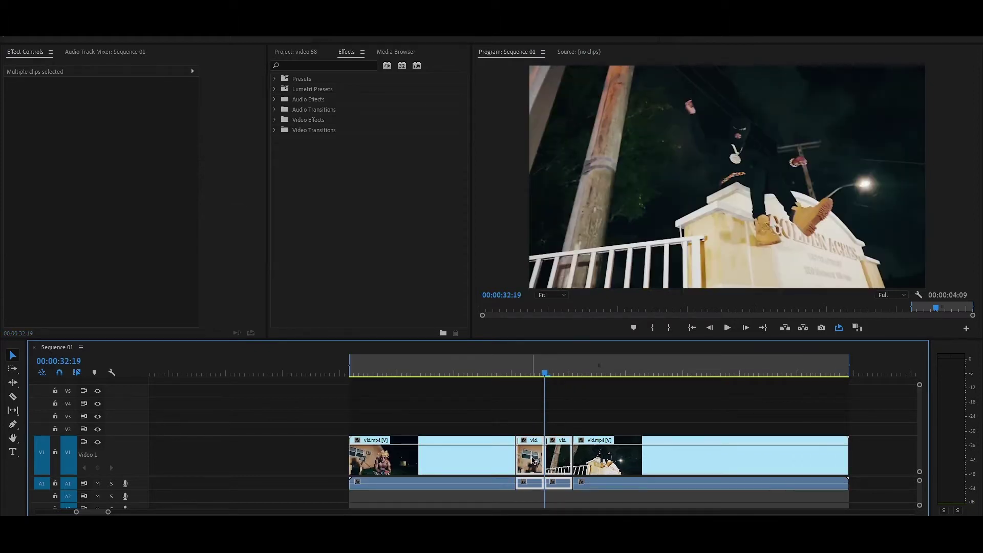
right_click(530, 452)
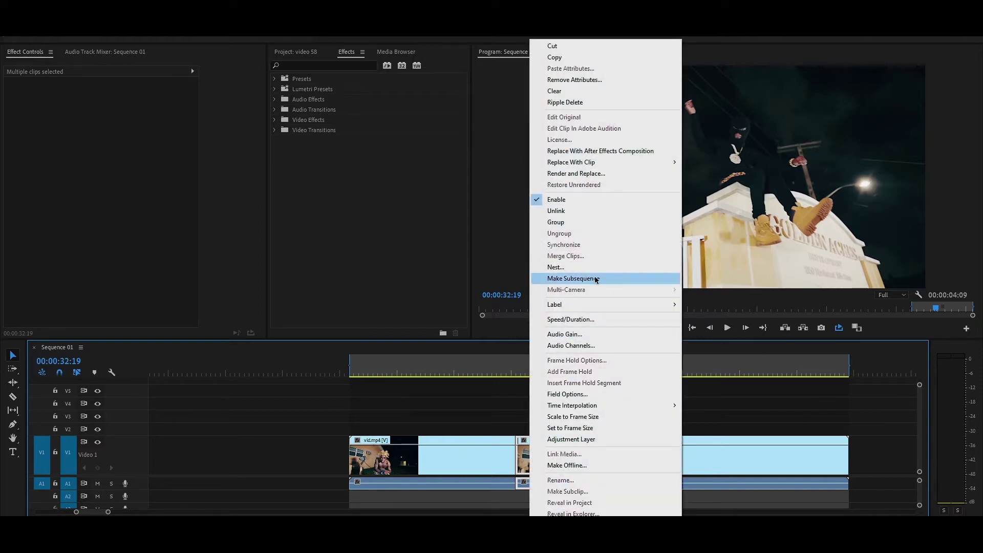
- Nest the two selected short clips into a sequence named 'sss' and preview it
left_click(551, 267)
type("sss")
key("Return")
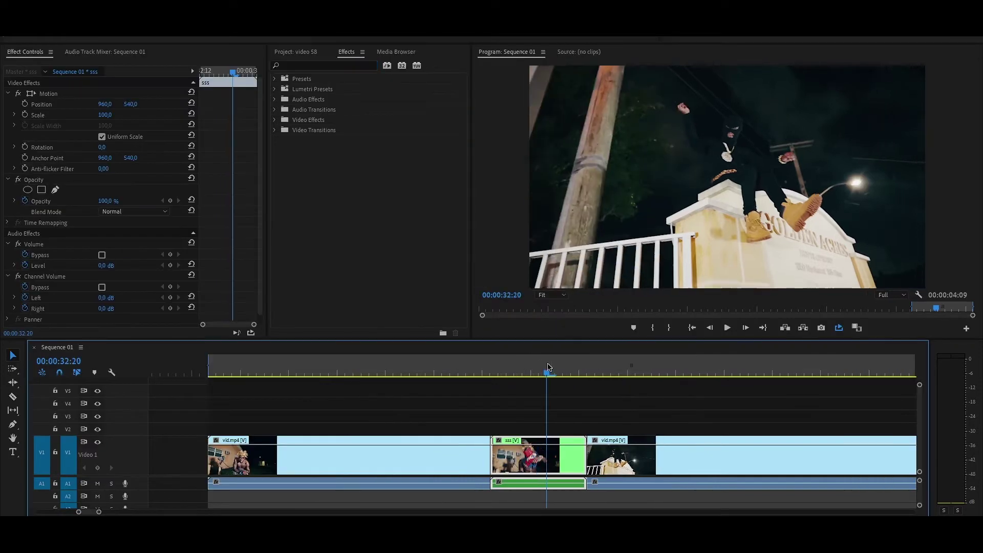
mouse_move(537, 371)
left_mouse_down()
mouse_move(521, 371)
mouse_move(531, 373)
left_mouse_up()
left_click(347, 64)
- Search the effects for 'direction' and drop Directional Blur onto the nested sss clip
type("direction")
left_click(315, 160)
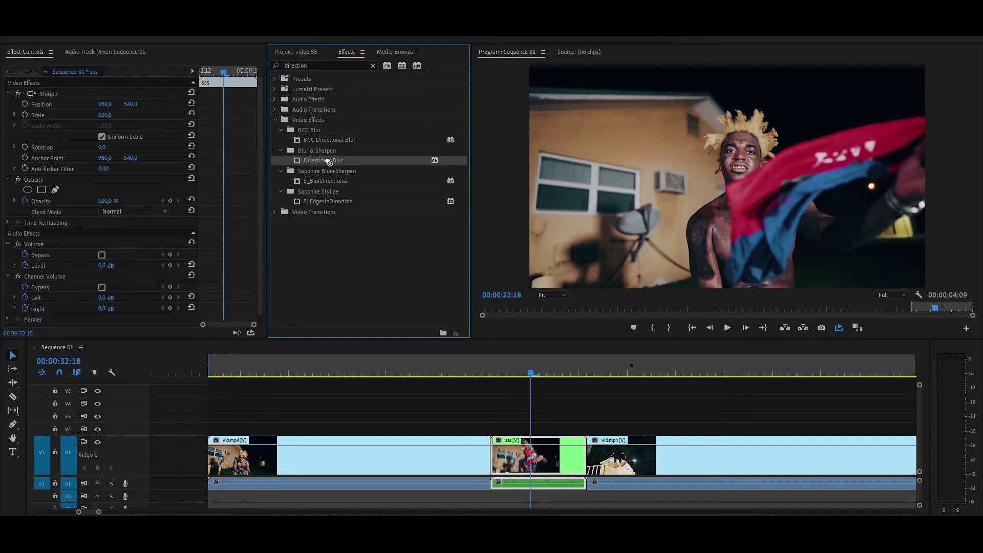
left_click_drag(331, 162, 530, 462)
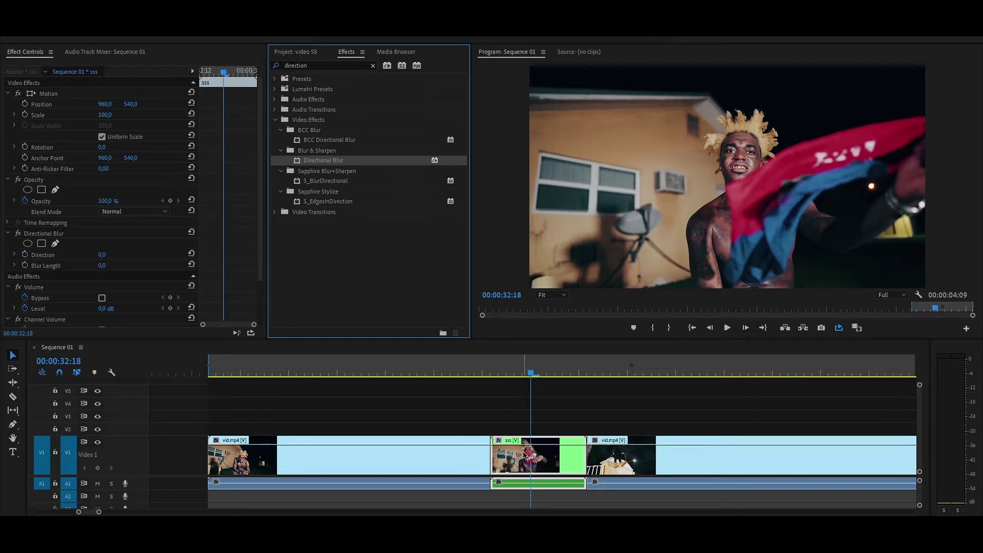
left_click_drag(532, 376, 537, 380)
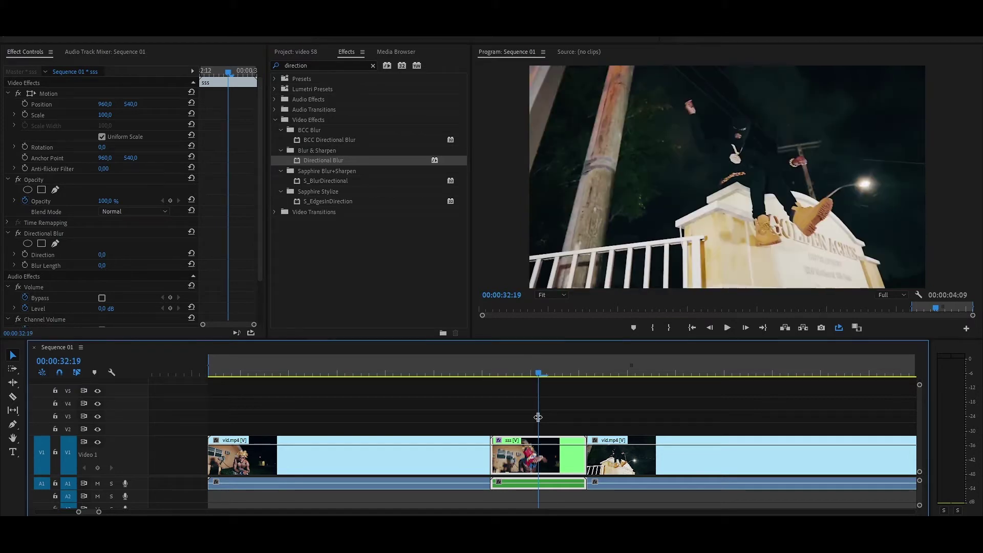
left_click_drag(538, 380, 542, 377)
left_click(72, 237)
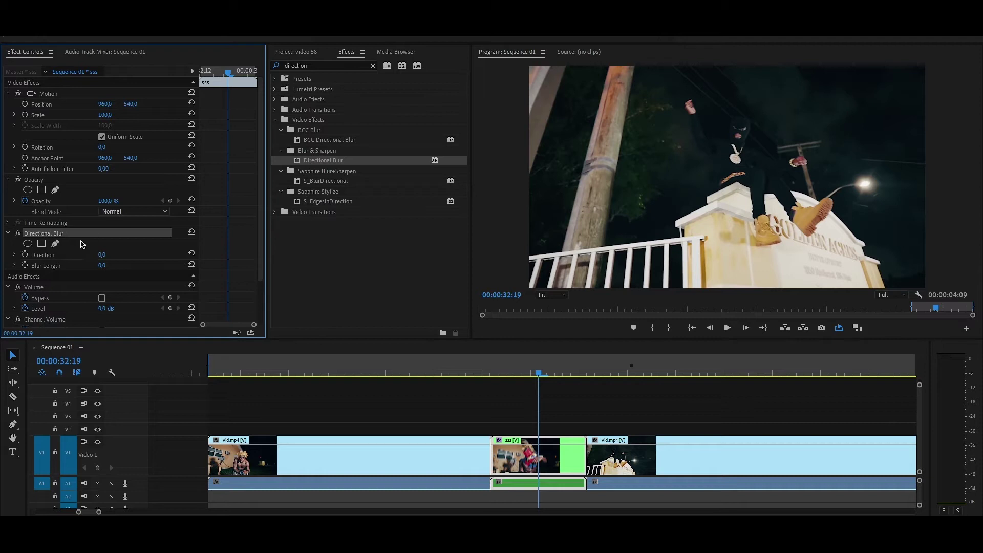
- Set Directional Blur Direction to 90° and keyframe Blur Length at 138 at the cut
left_click(102, 254)
type("90")
key("Return")
left_click_drag(102, 265, 173, 265)
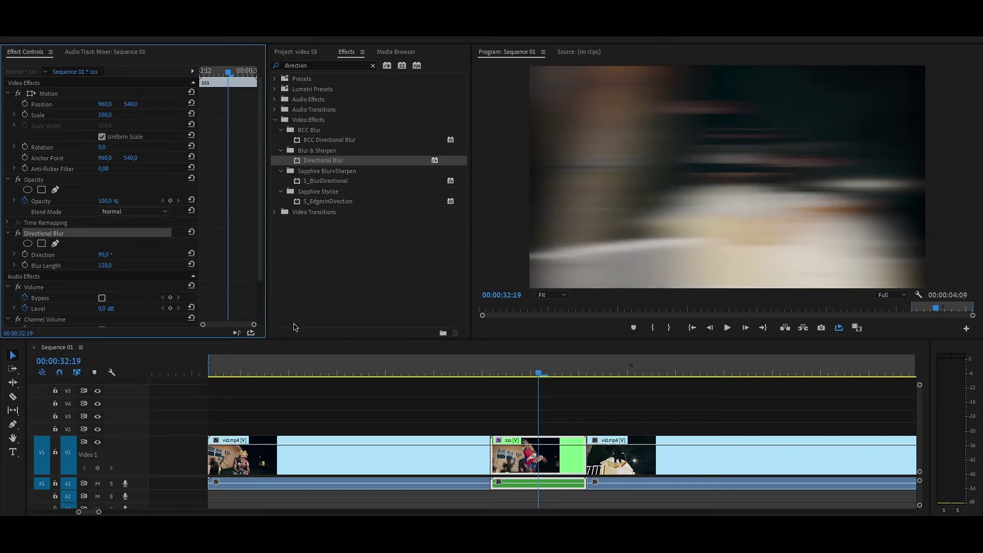
left_click(25, 265)
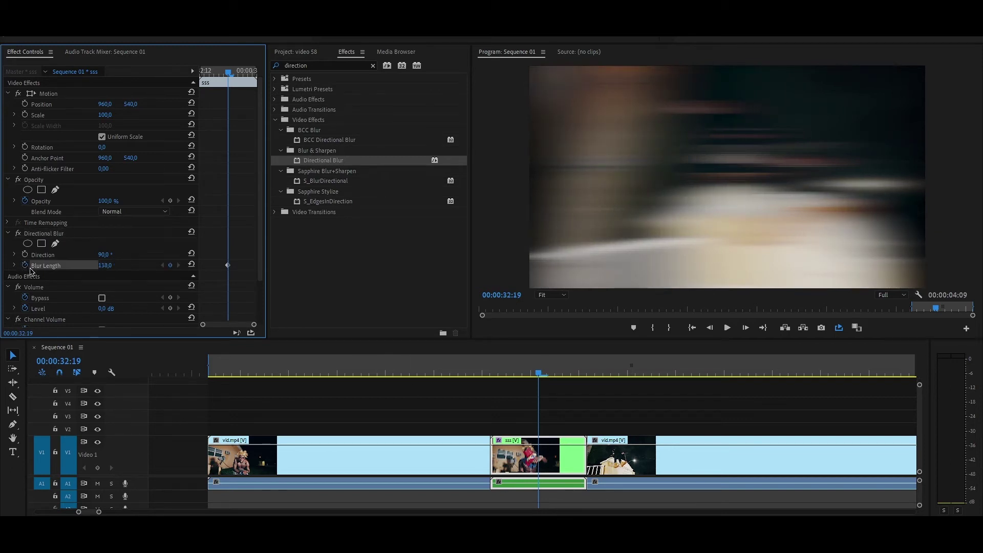
- Keyframe Blur Length before the cut and at 0 by 33:00, then play the whip
left_click(492, 374)
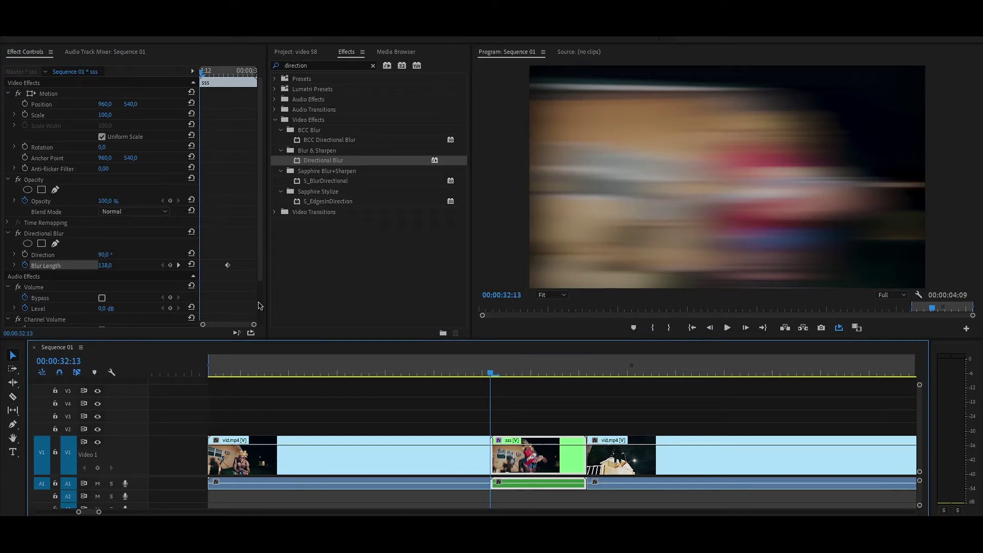
left_click(104, 265)
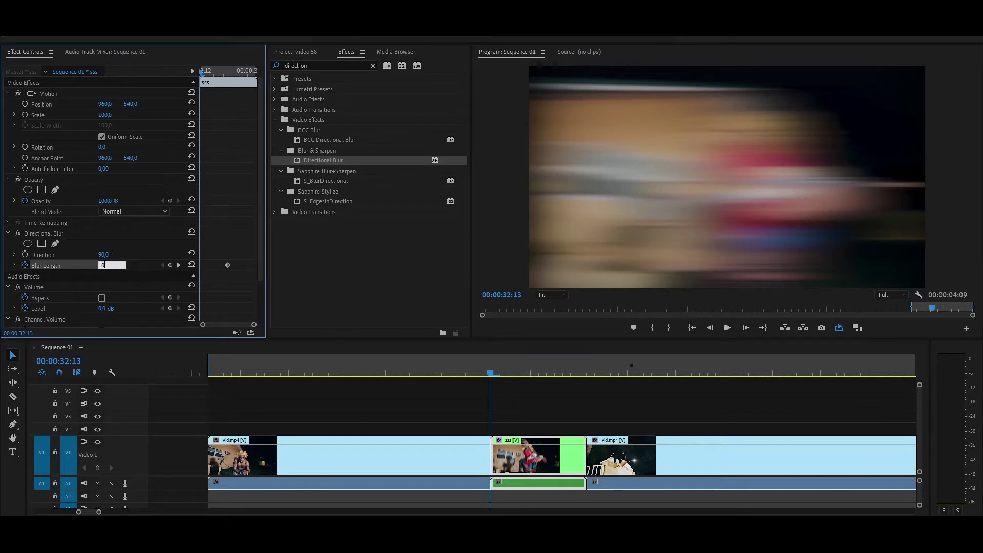
left_click(579, 374)
left_click(105, 265)
type("0")
key("Return")
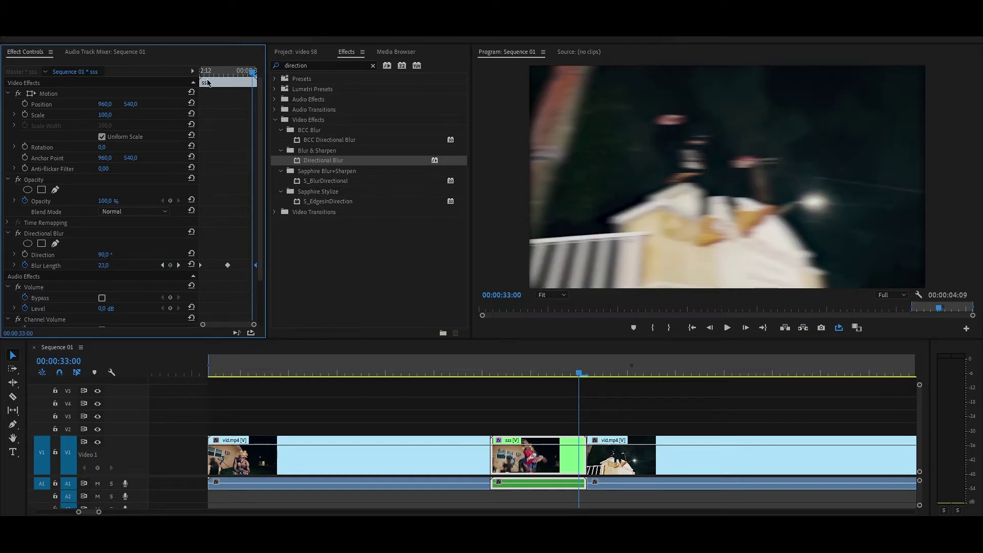
left_click(413, 370)
key("space")
left_click(438, 365)
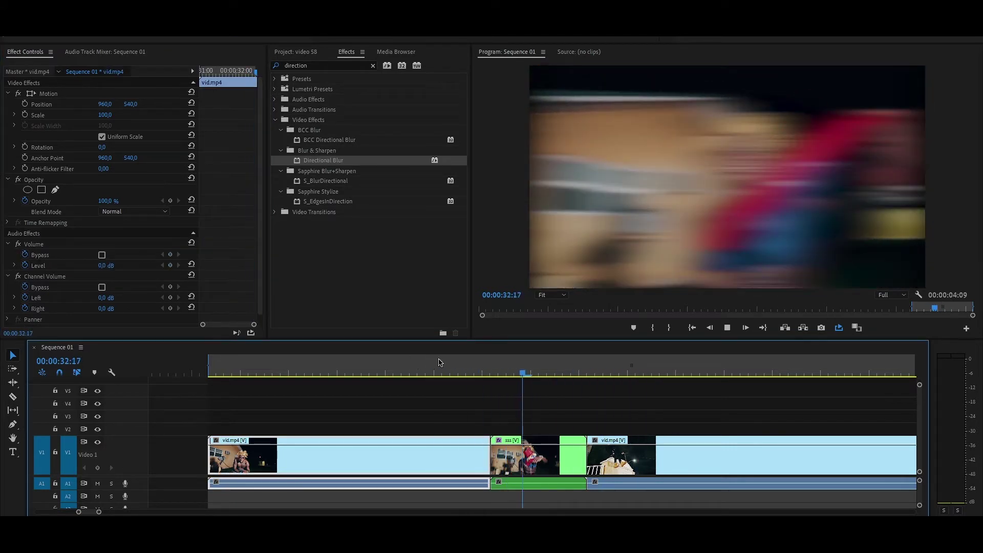
- Replay the whip several times and adjust the Blur Length keyframes around the cut
left_click(439, 362)
left_click(439, 362)
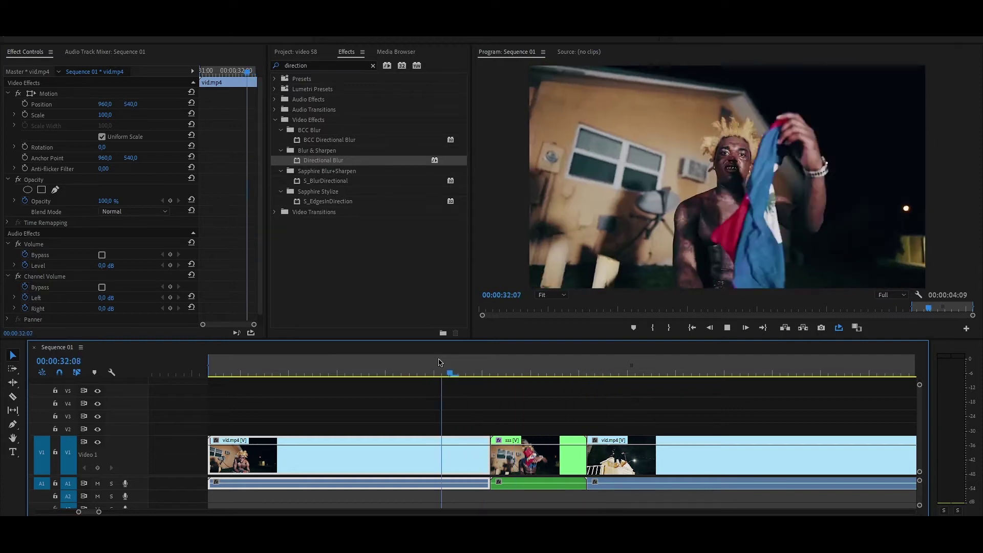
left_click(439, 362)
left_click(439, 363)
key("space")
left_click(541, 365)
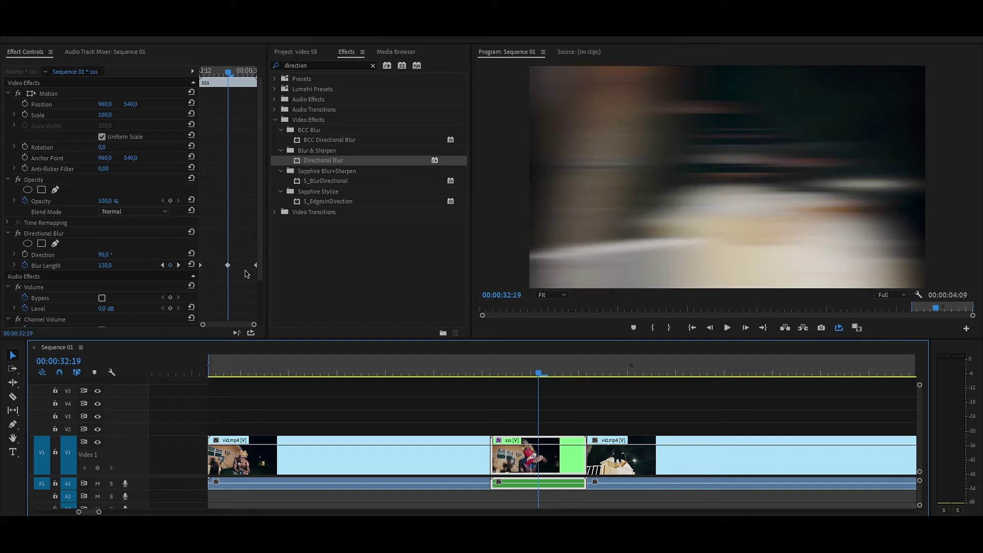
left_click_drag(201, 265, 214, 264)
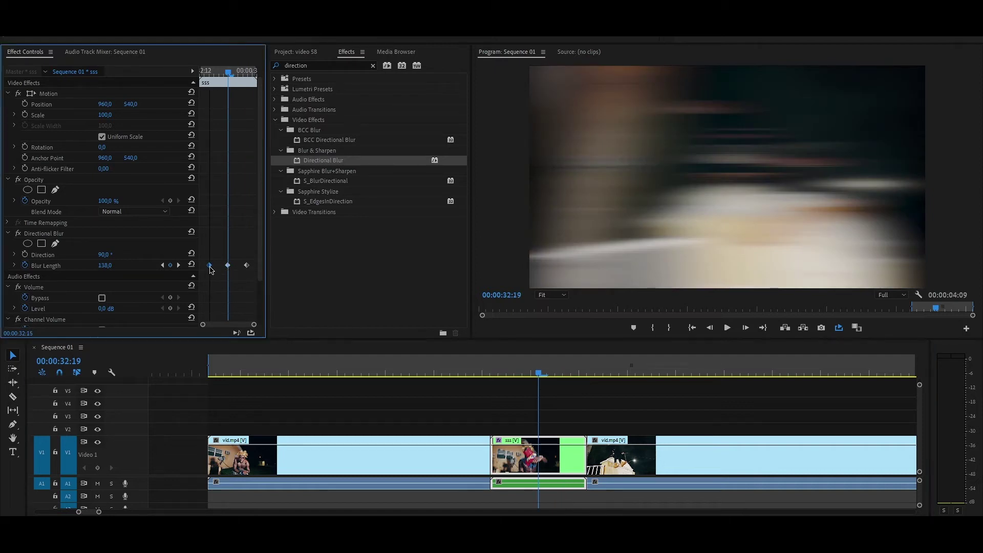
- Replay from before the cut, then undo back to the two original vid.mp4 clips
key("space")
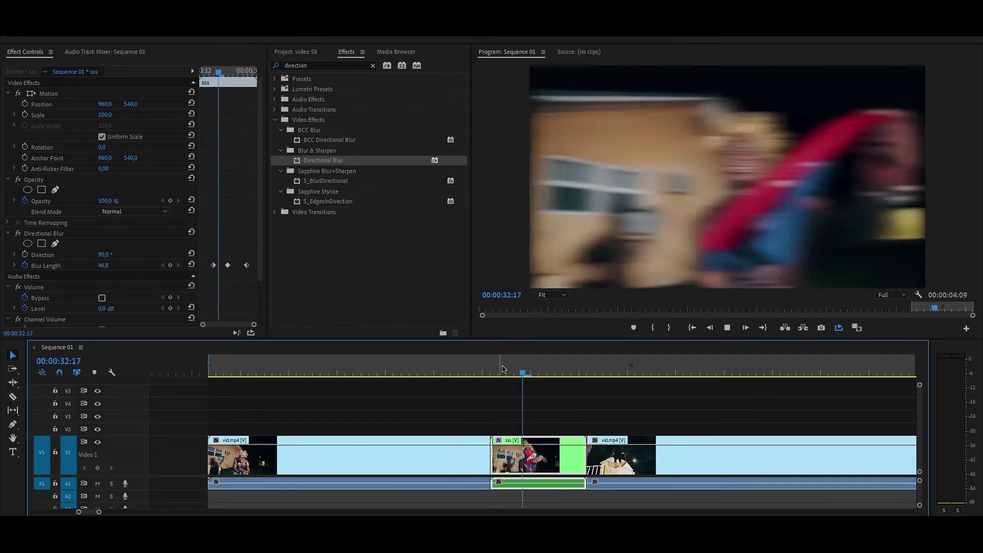
left_click(464, 373)
left_click(464, 373)
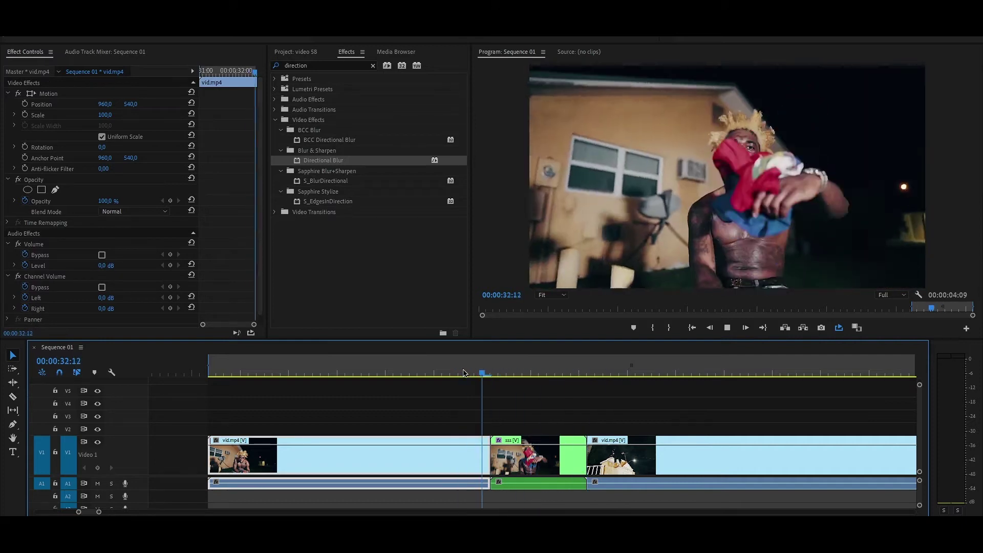
left_click(463, 373)
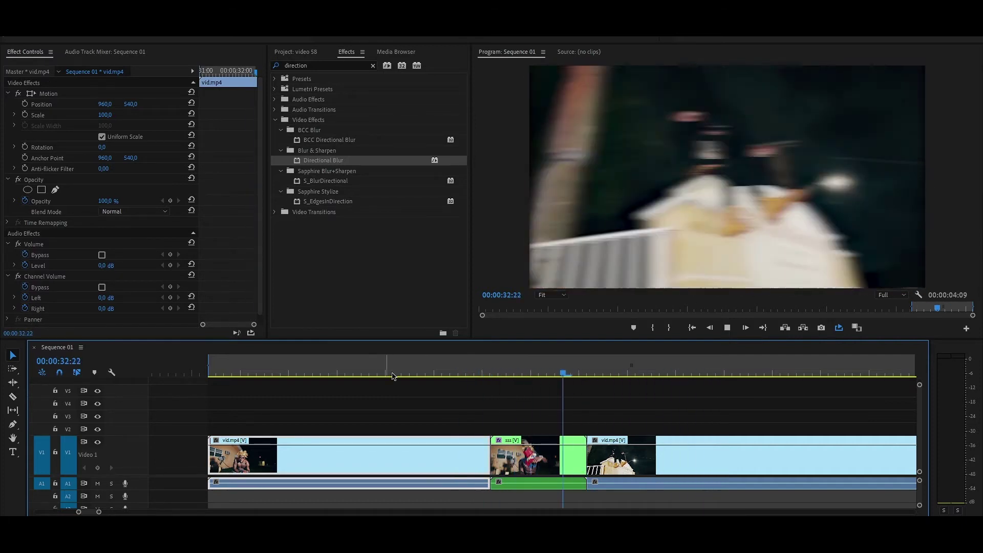
left_click(532, 483)
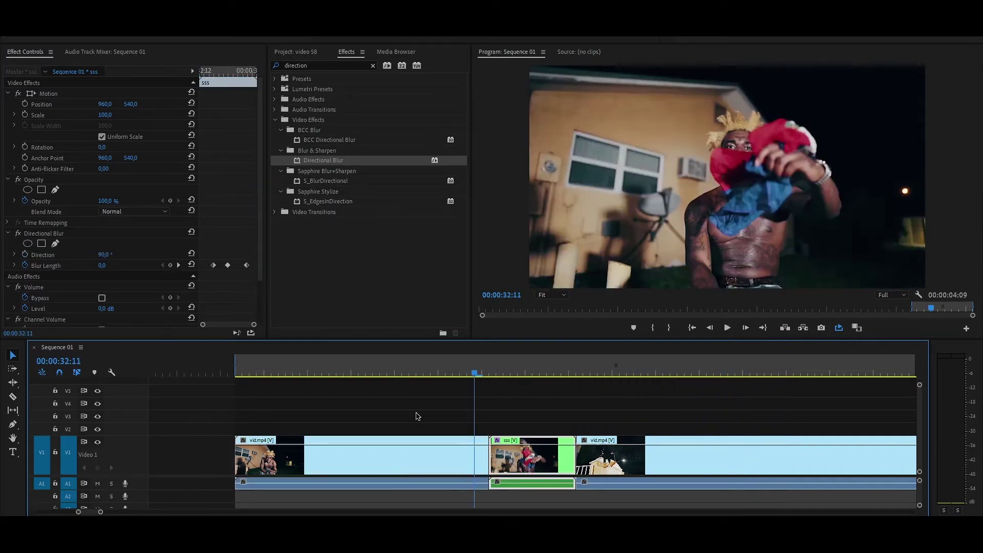
key("ctrl+z")
left_click_drag(516, 373, 495, 374)
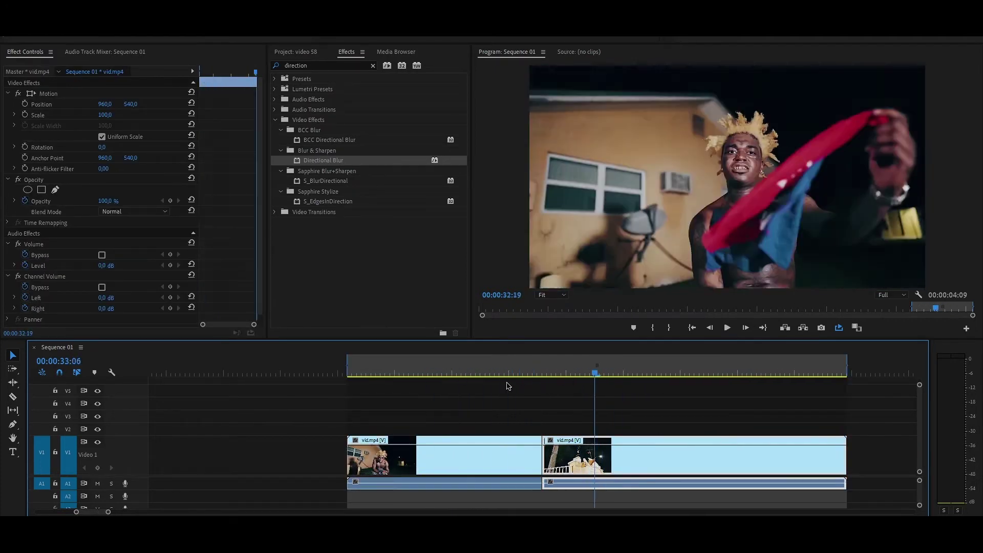
- Play the restored sequence, then export a JPEG still of the frame at 32:19
key("space")
key("space")
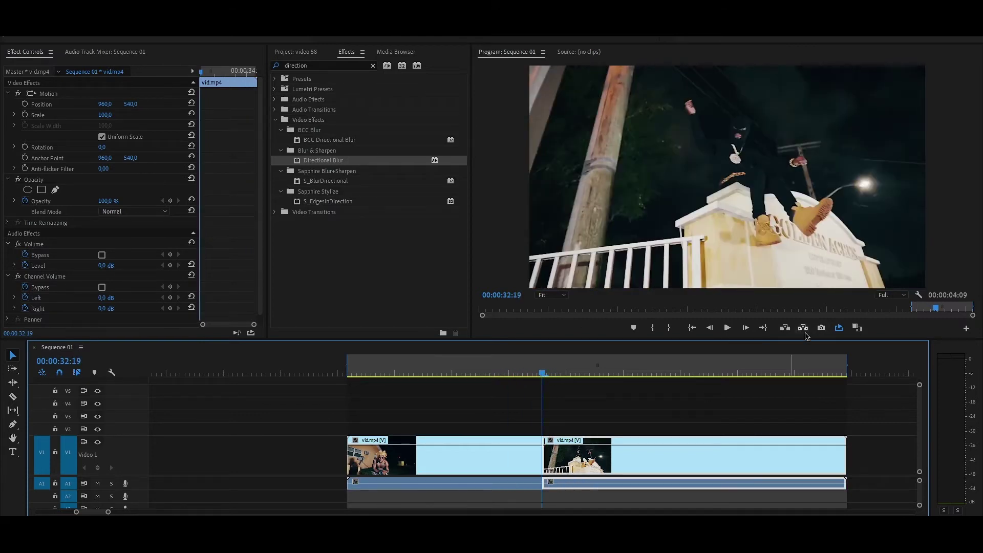
left_click(822, 328)
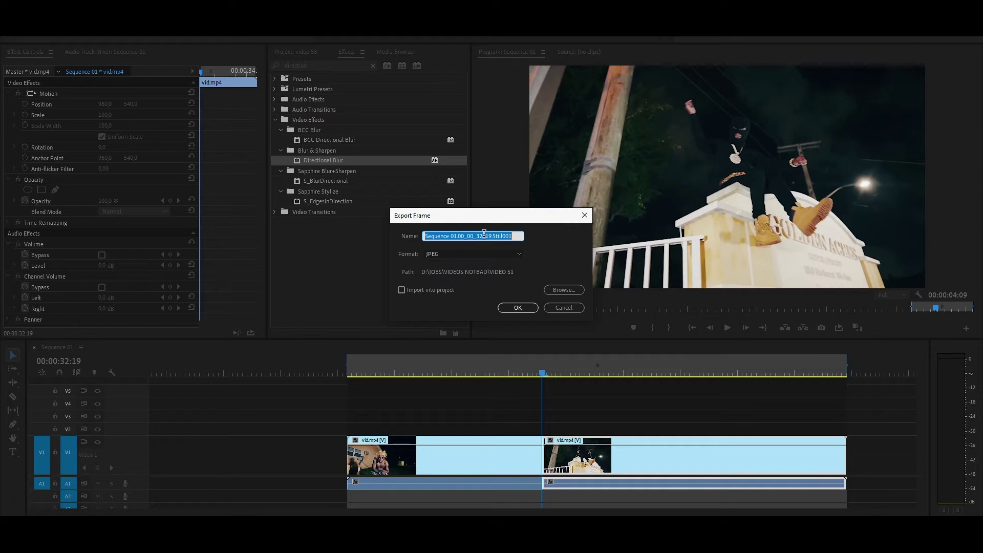
- Name the exported frame 'img', enable Import into Project, and export it
type("img")
key("Tab")
key("Tab")
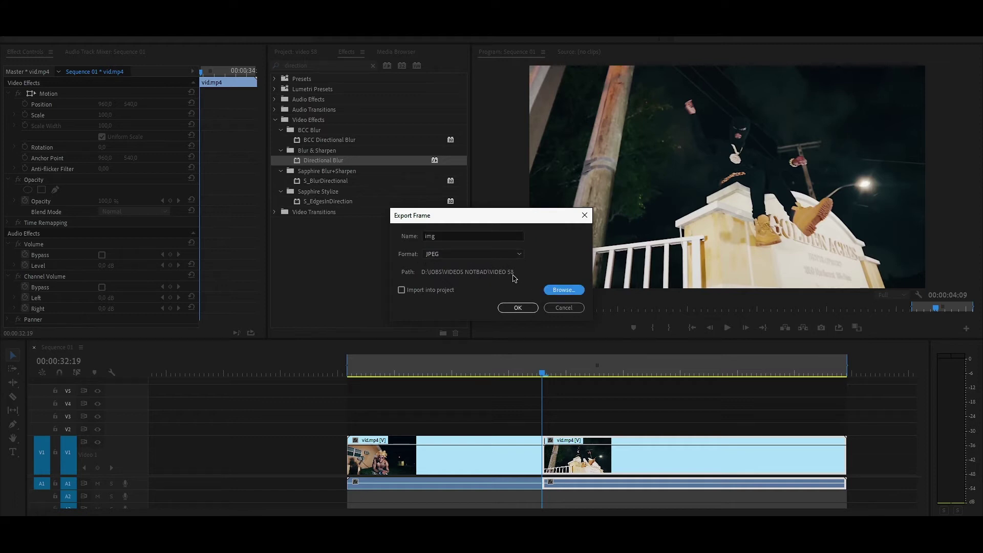
left_click(402, 290)
left_click(518, 307)
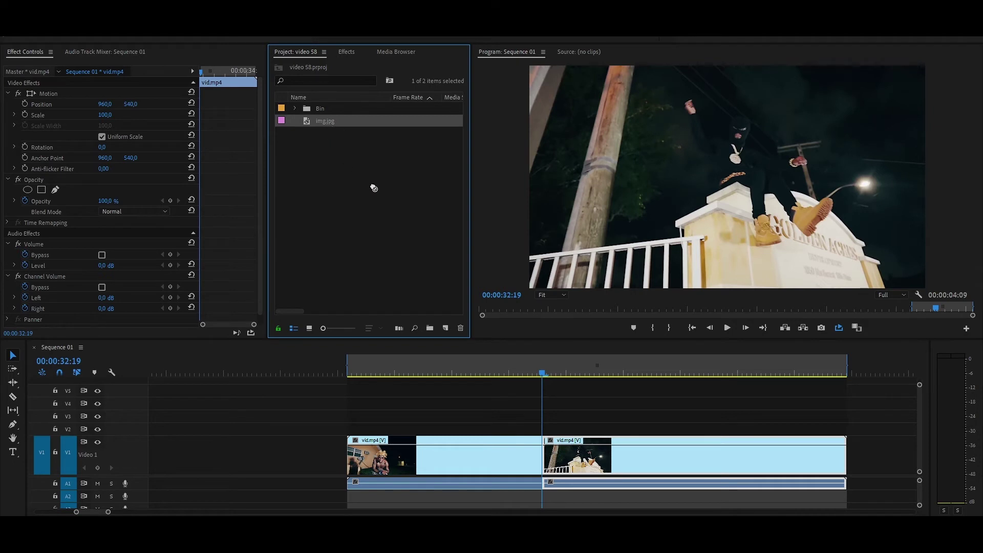
- Place img.jpg on V2 at the playhead and trim its end to the playhead
left_click_drag(337, 130, 547, 415)
left_click_drag(548, 368, 623, 367)
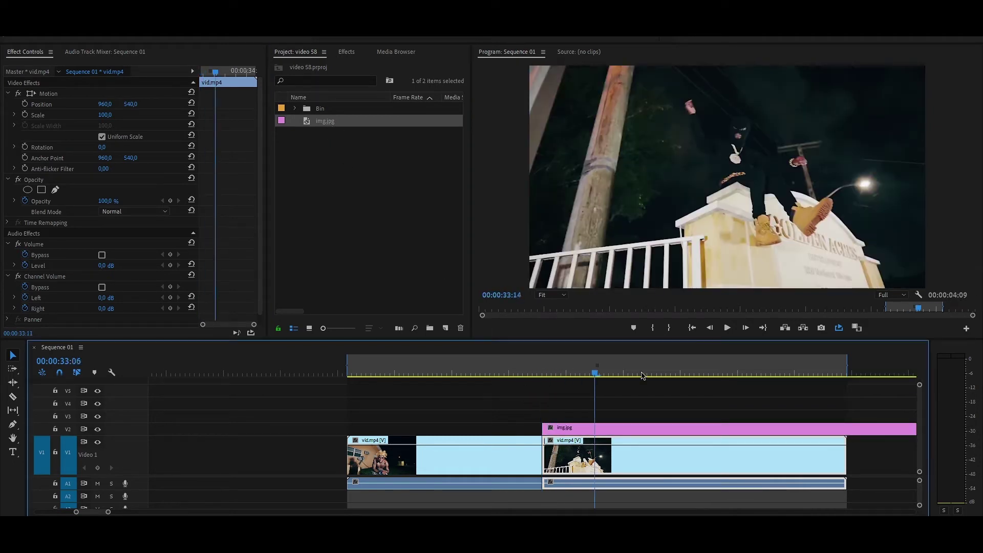
left_click(635, 432)
key("w")
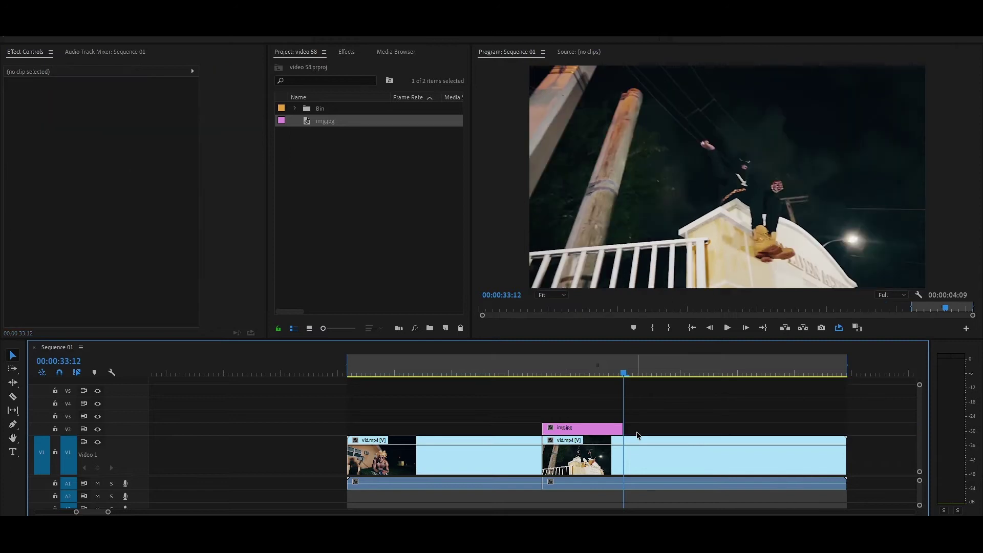
- Slide the still to span the five frames before the cut and review the lead-in
left_click(638, 438)
left_click(543, 373)
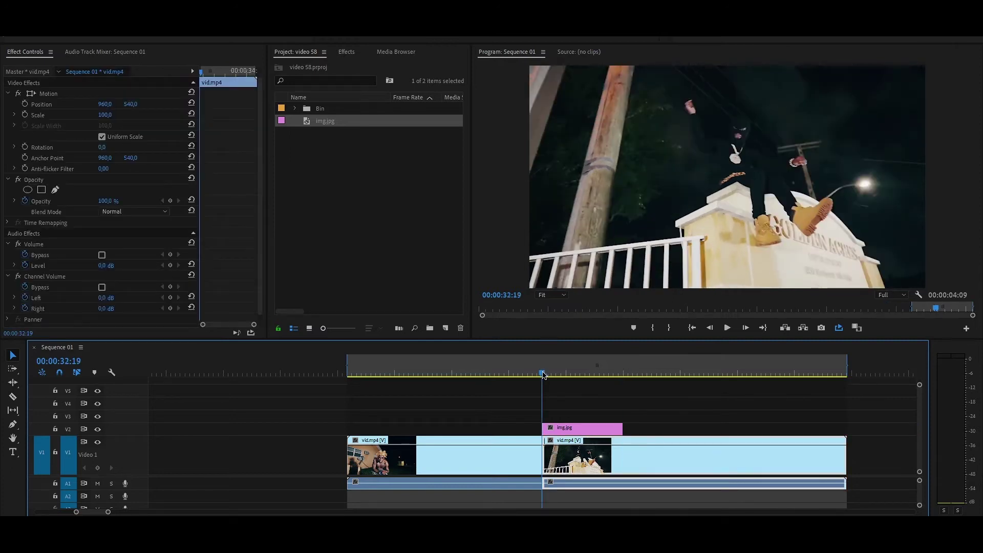
key("shift+Left")
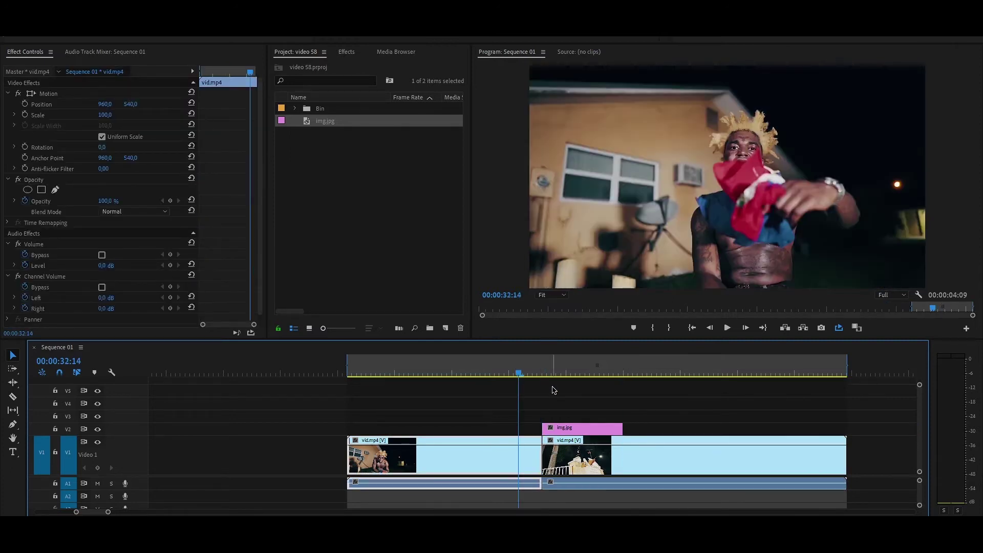
left_click_drag(563, 429, 542, 428)
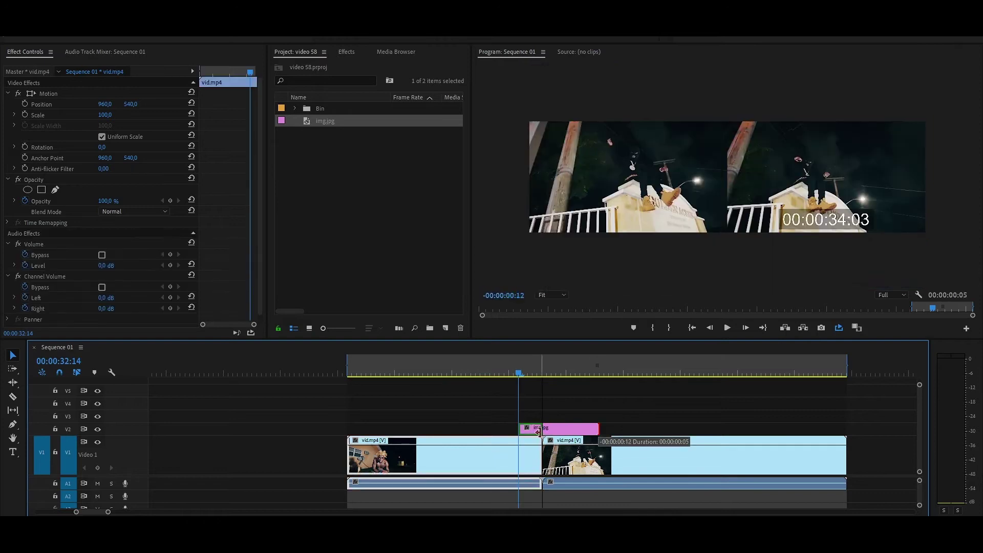
left_click(517, 370)
left_click_drag(538, 375, 453, 376)
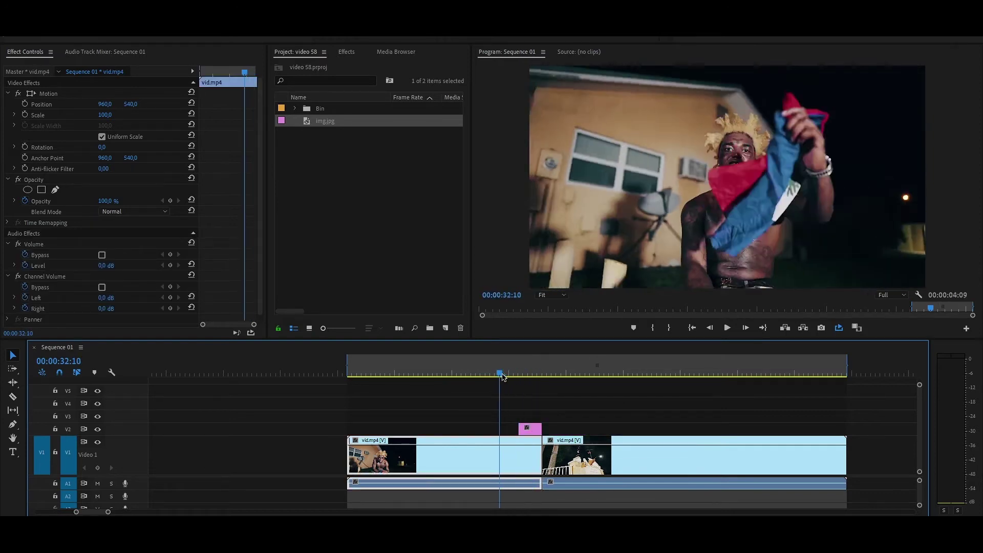
left_click_drag(517, 373, 766, 374)
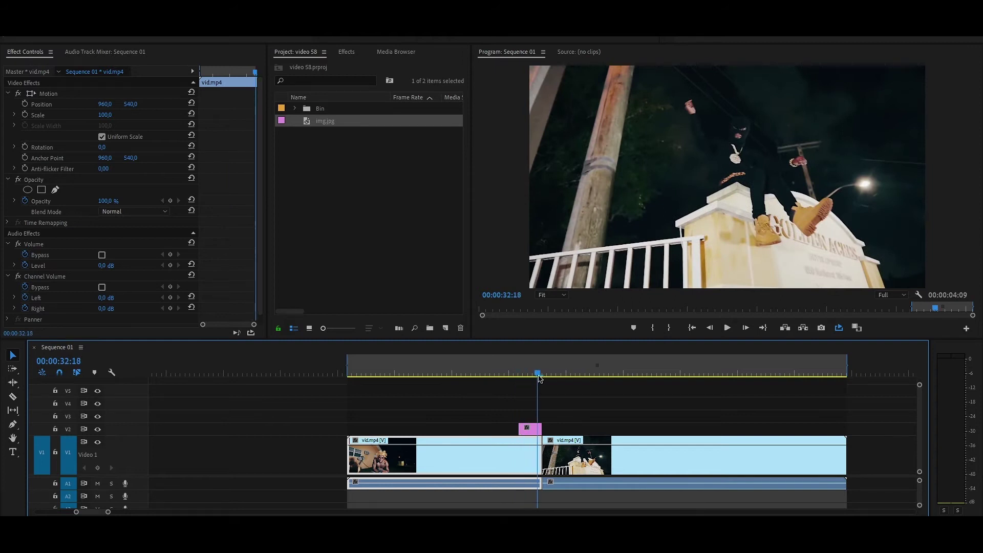
left_click(519, 374)
- Start a free-draw bezier opacity mask on img.jpg beside the figure's leg and side
left_click(530, 429)
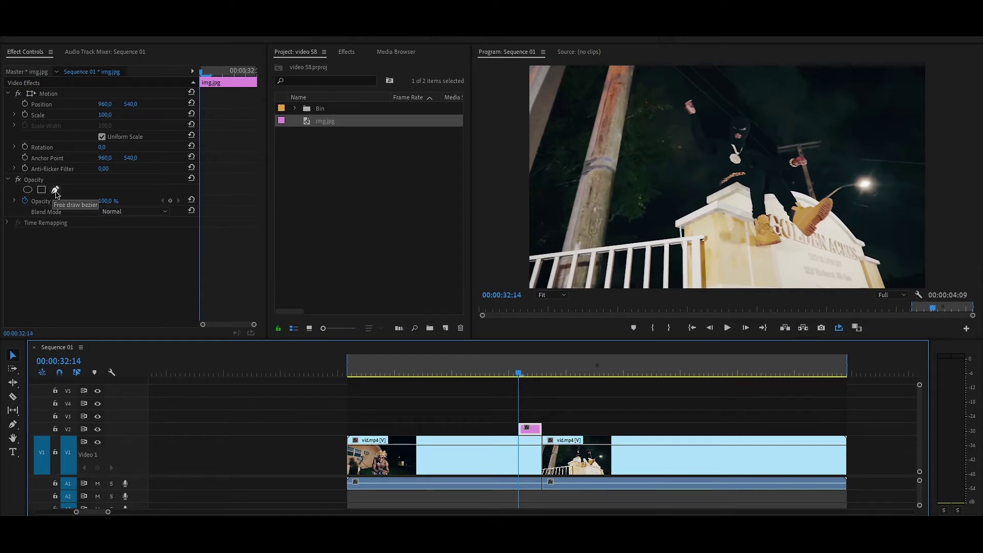
left_click(55, 191)
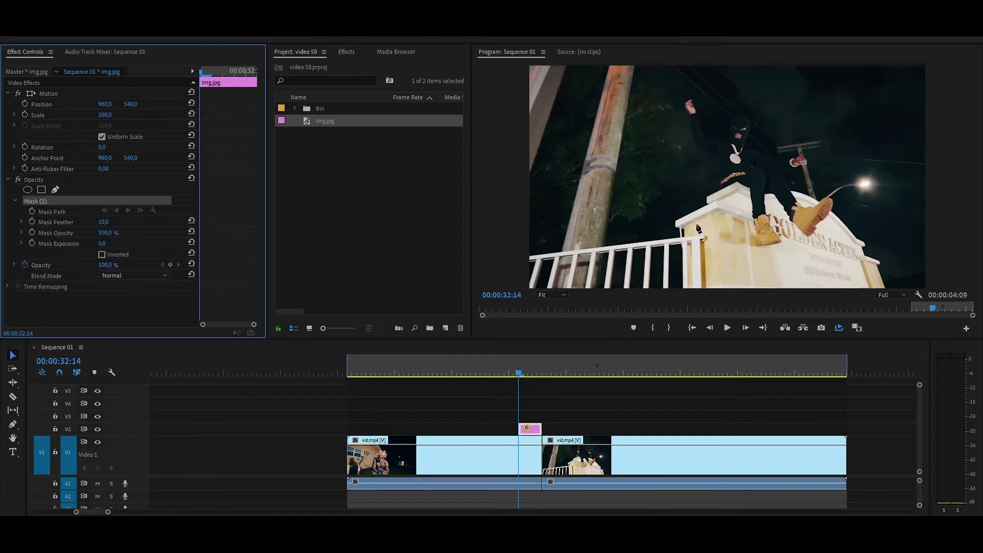
left_click_drag(718, 190, 714, 171)
left_click(698, 151)
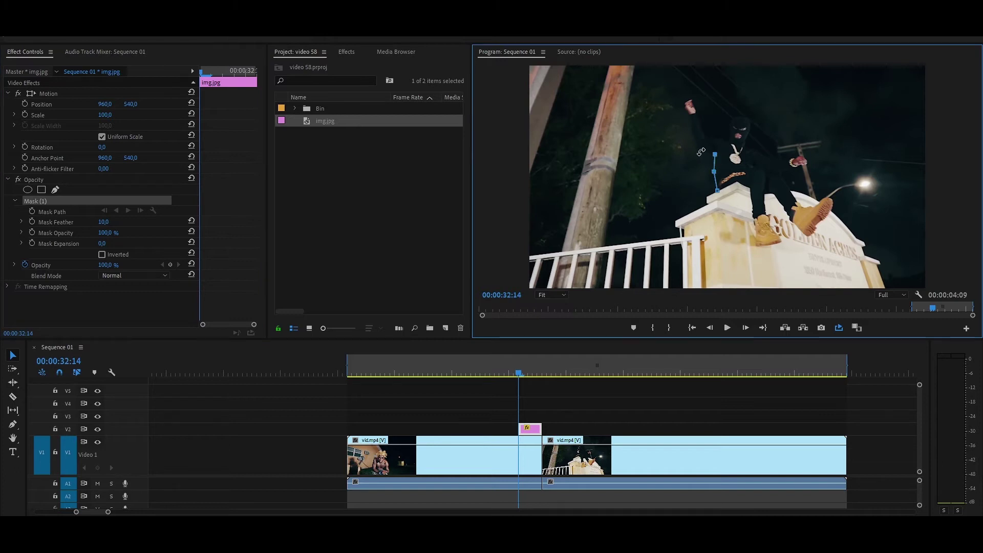
left_click(690, 129)
left_click(688, 114)
left_click(683, 100)
key("ctrl+z")
- Trace the mask around the figure's shoulder, head, arm and hand to close it
left_click_drag(695, 94, 694, 97)
left_click(702, 112)
left_click(709, 130)
left_click(722, 135)
left_click(726, 113)
left_click(744, 109)
left_click(756, 122)
left_click(765, 149)
left_click(779, 155)
left_click(811, 160)
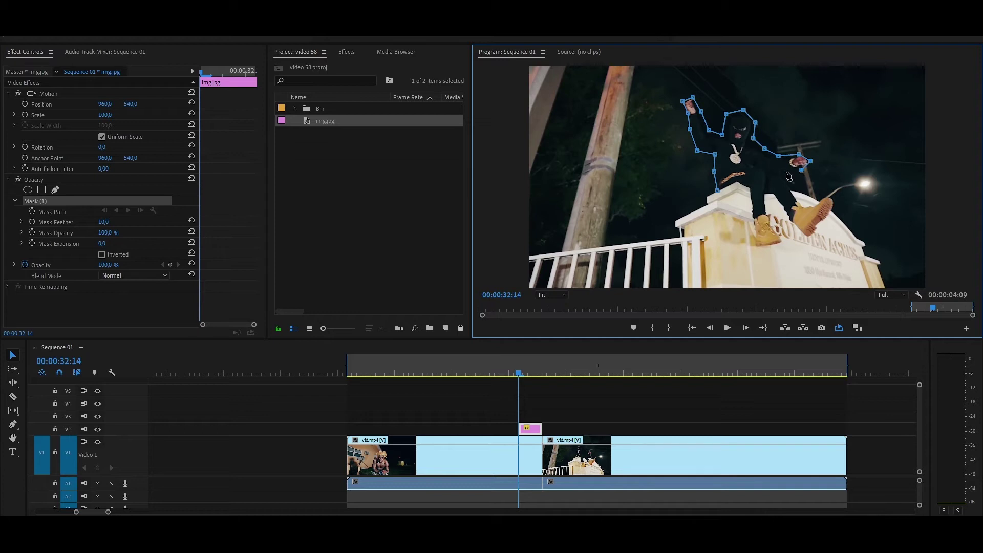
left_click(783, 172)
left_click(791, 183)
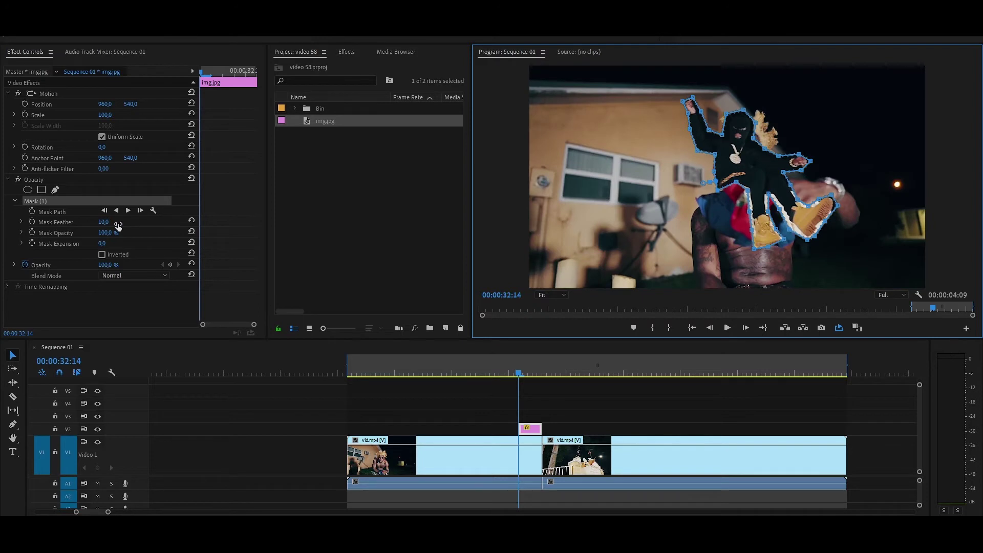
- Set Mask Feather to 11 with Expansion 0 and preview the masked still
left_click_drag(103, 222, 118, 222)
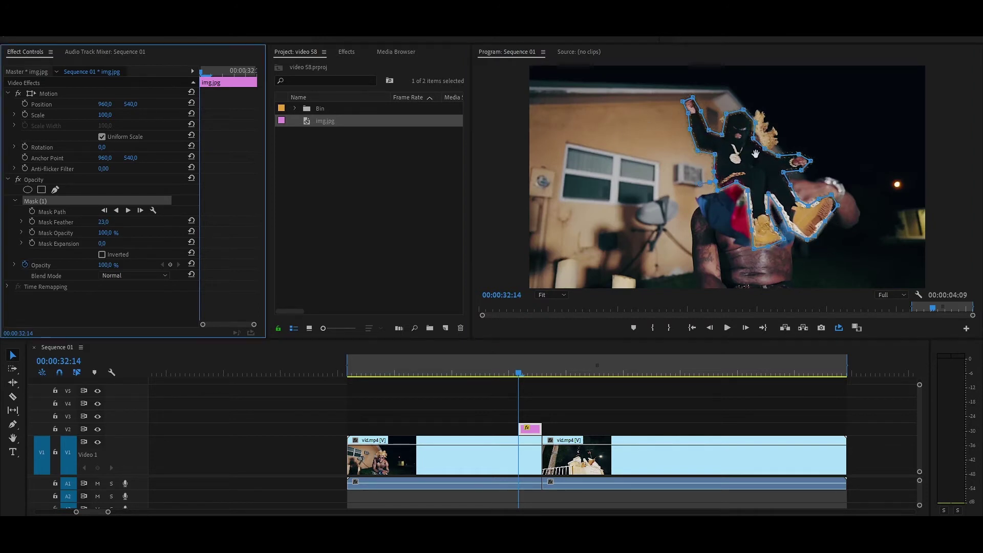
mouse_move(102, 243)
left_mouse_down()
mouse_move(134, 243)
mouse_move(102, 243)
left_mouse_up()
left_click_drag(102, 244, 107, 241)
left_click_drag(560, 367, 528, 367)
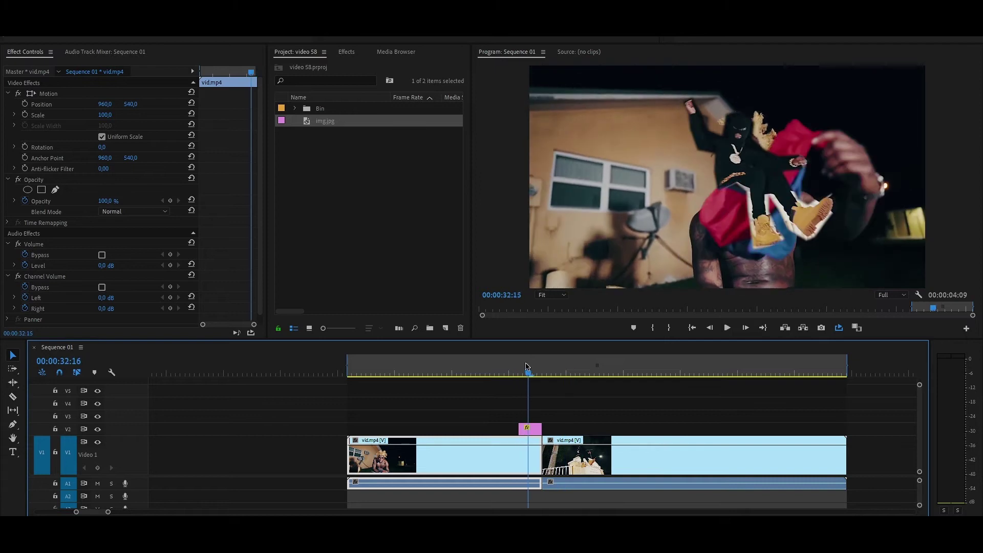
key("Up")
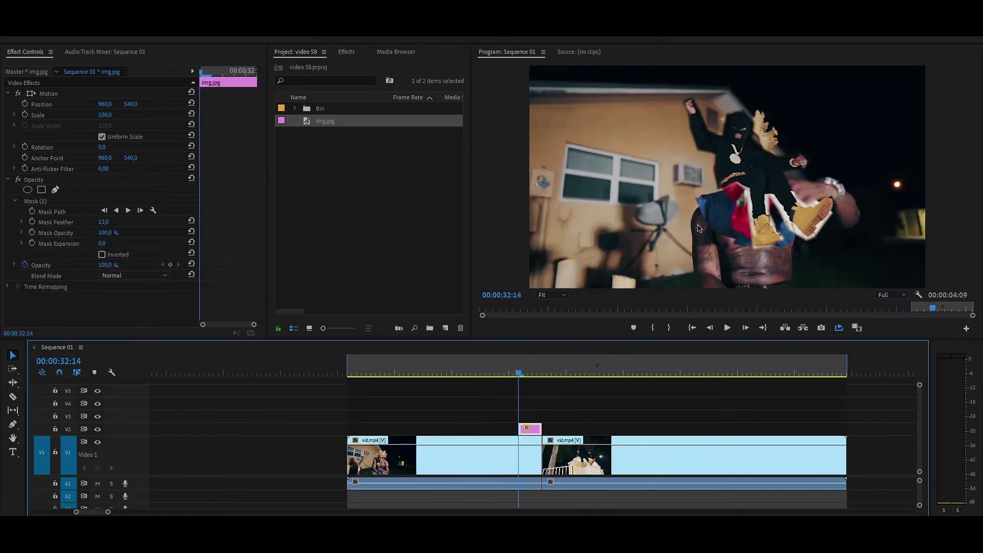
right_click(533, 431)
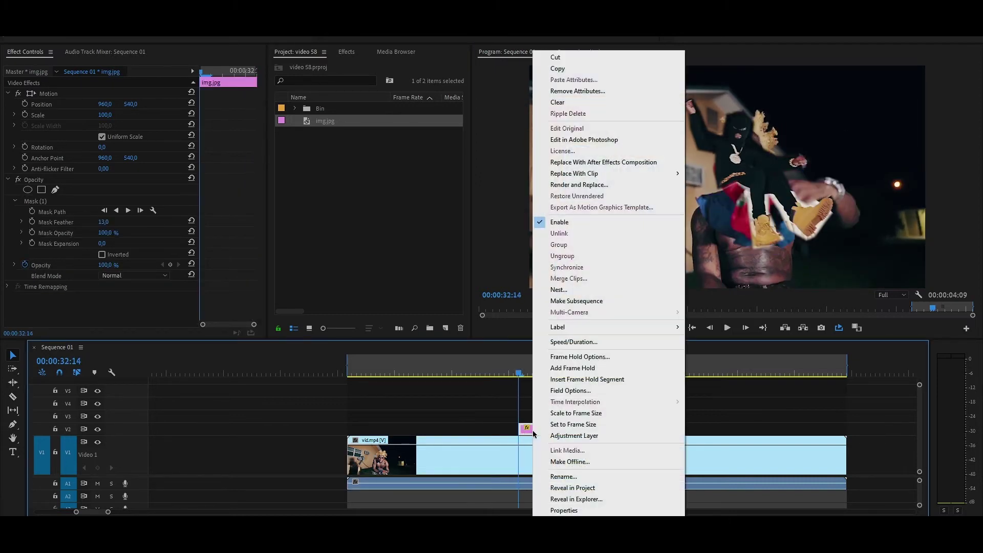
- Nest the masked img.jpg clip into a sequence named 'sss'
left_click(563, 292)
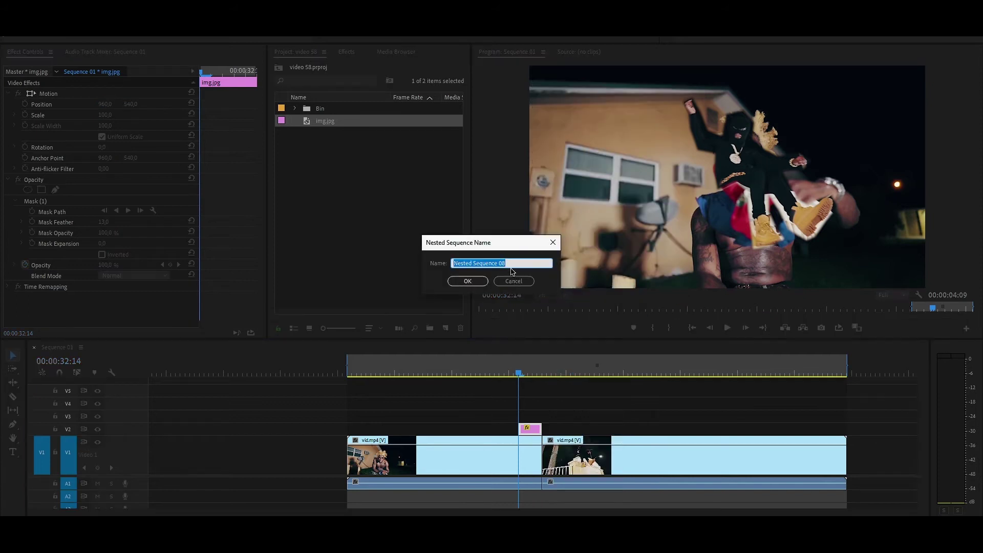
type("sss")
key("Return")
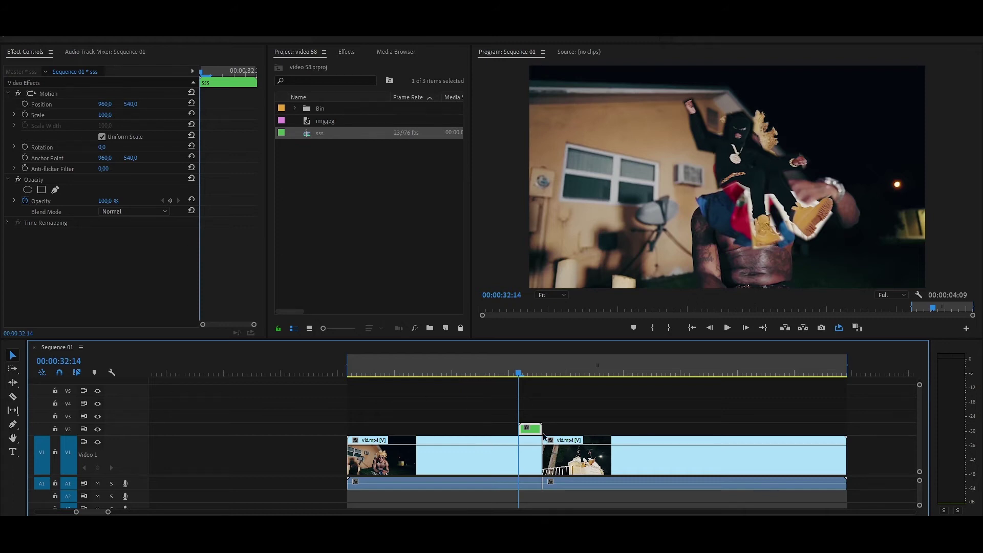
left_click(347, 53)
- Find the Transform effect in Effects and apply it to the sss clip
left_click(341, 63)
type("ransform")
left_click_drag(449, 280, 533, 432)
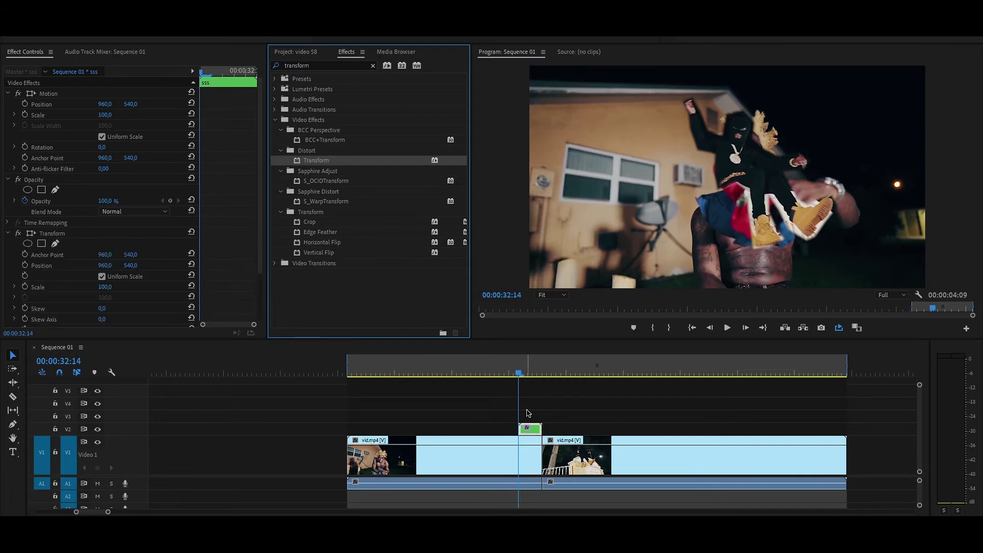
- Keyframe Transform Position so the figure slides off the left edge at X -489
scroll(66, 203, "down", 3)
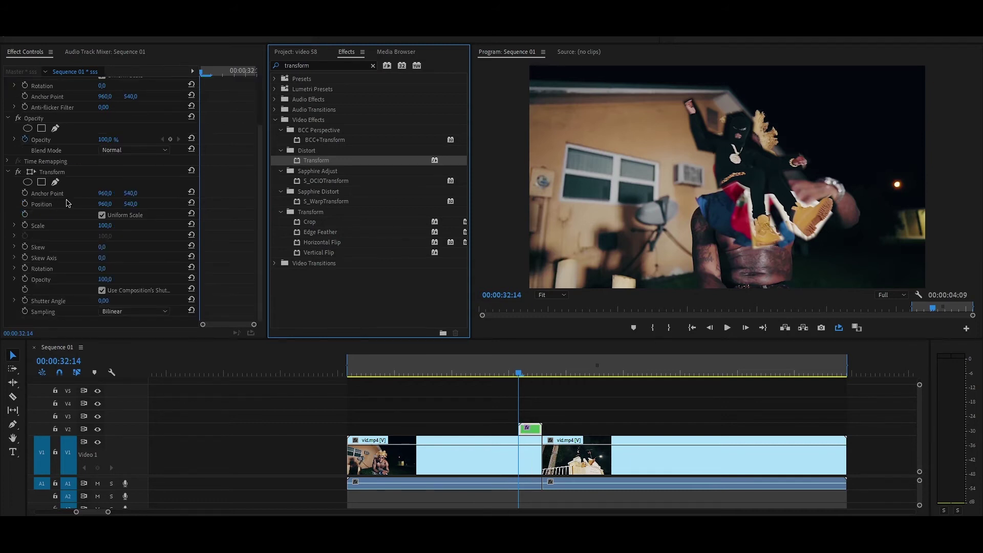
left_click(24, 205)
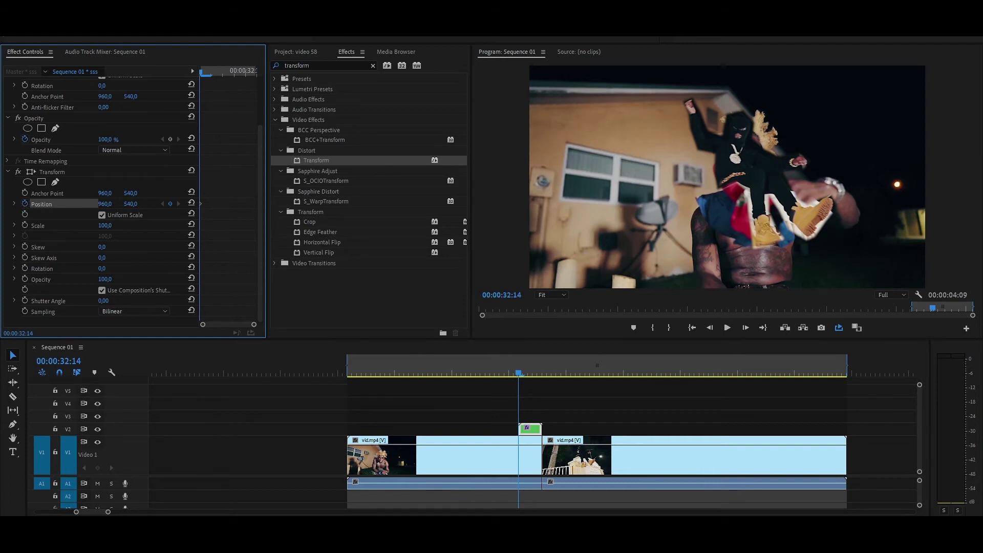
left_click_drag(105, 204, 210, 215)
left_click_drag(111, 204, 31, 205)
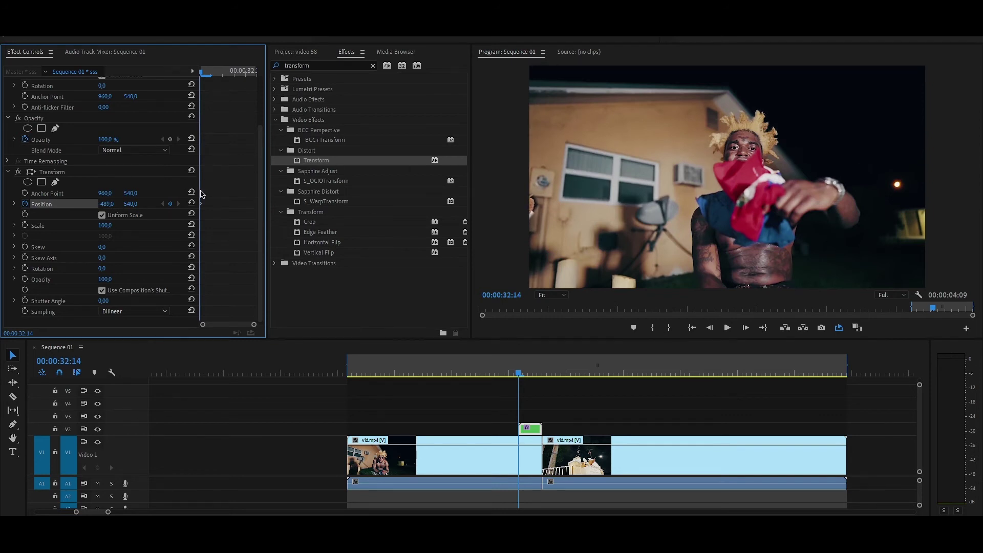
mouse_move(539, 369)
left_mouse_down()
mouse_move(616, 398)
mouse_move(519, 429)
left_mouse_up()
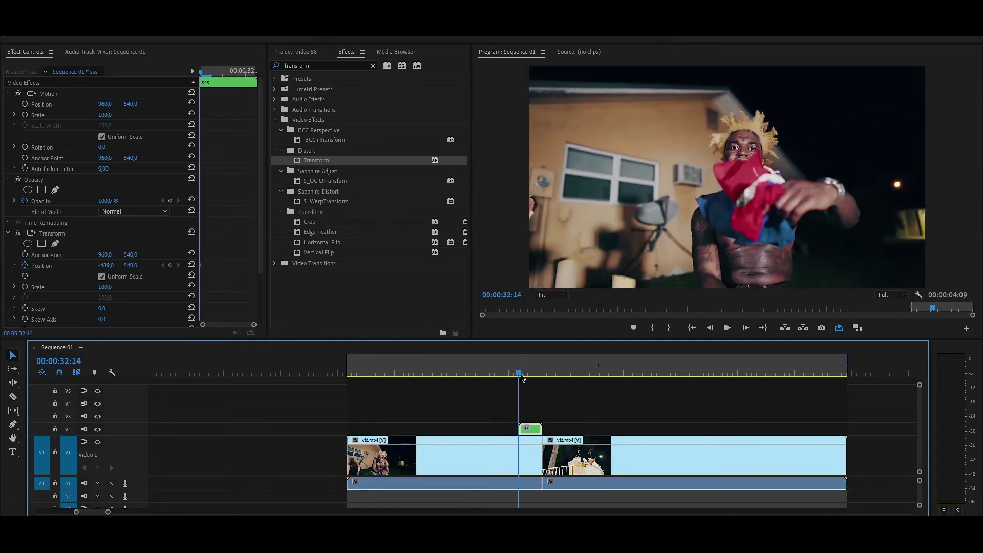
- Add a centred Transform Position keyframe one frame before the second clip starts
left_click(543, 376)
key("Left")
left_click(105, 265)
type("9")
key("Return")
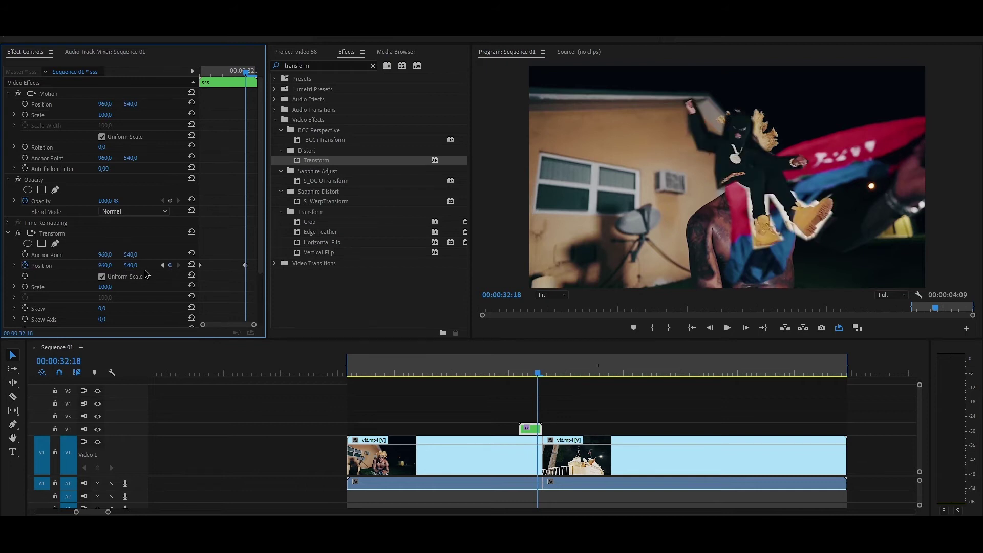
- Play the whip transition back from just before the cut
left_click(519, 371)
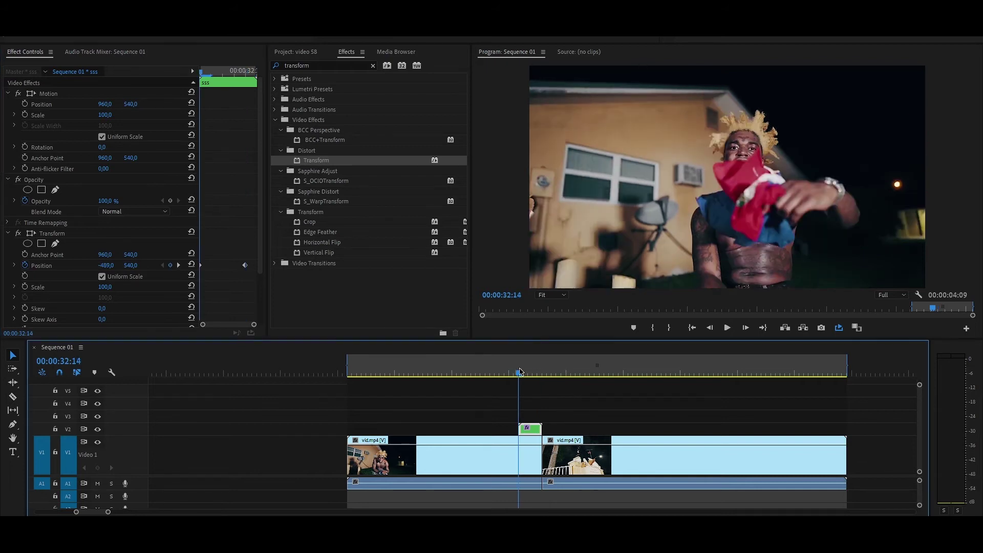
key("space")
left_click(519, 371)
left_click(513, 371)
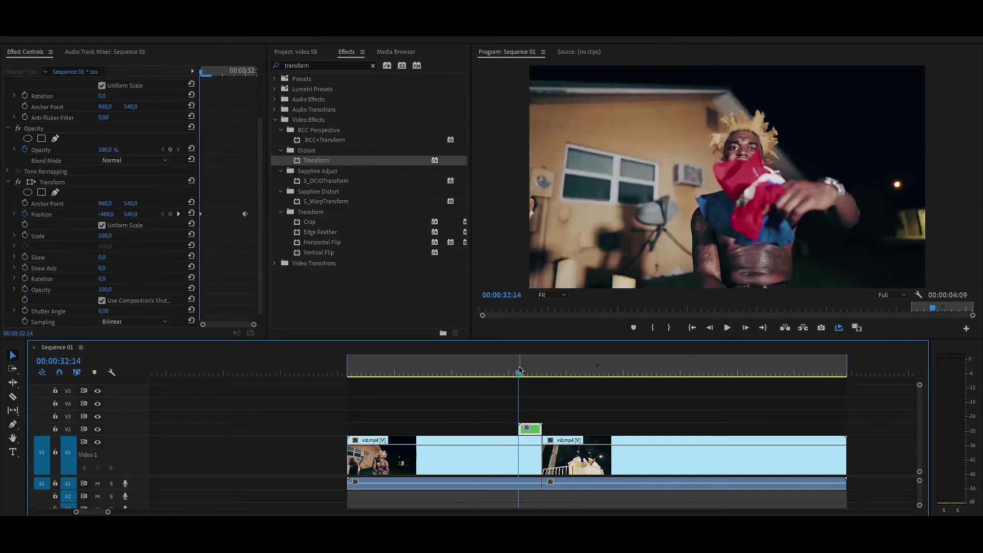
- Set the masked still's Transform Shutter Angle to 180 for motion blur
left_click(518, 372)
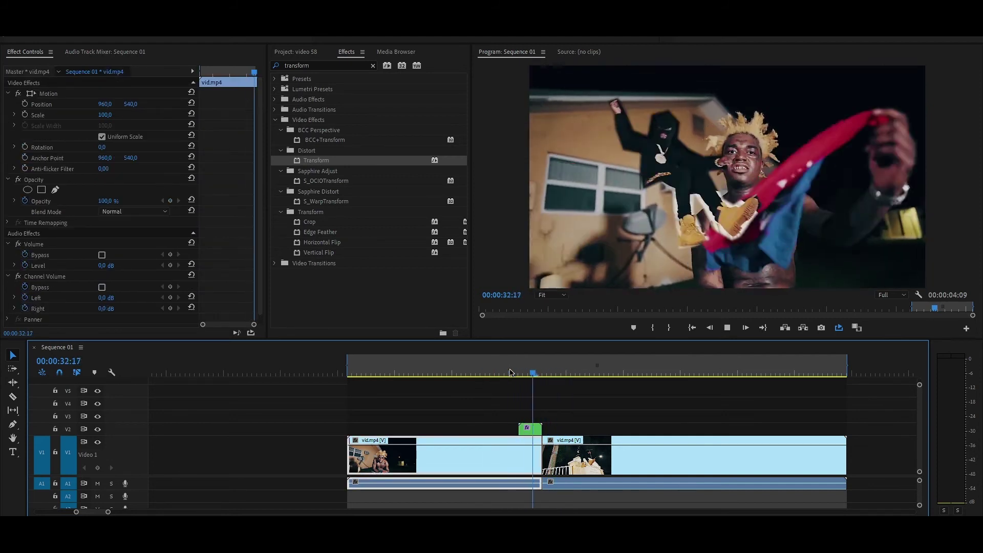
scroll(62, 303, "down", 3)
left_click(104, 300)
type("1")
key("Return")
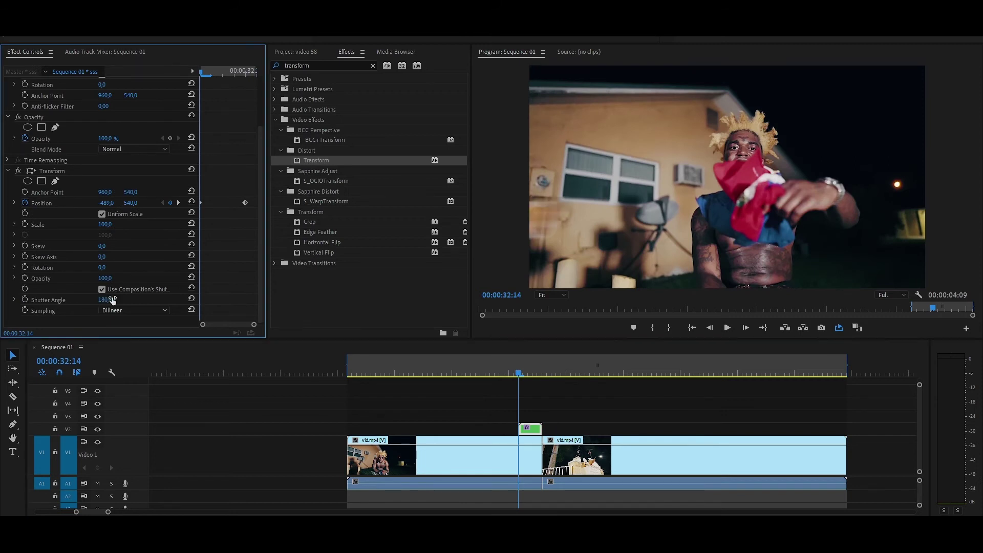
- Review the slide-off, replaying and stepping frame by frame to 00:00:33:00
left_click_drag(519, 373, 537, 375)
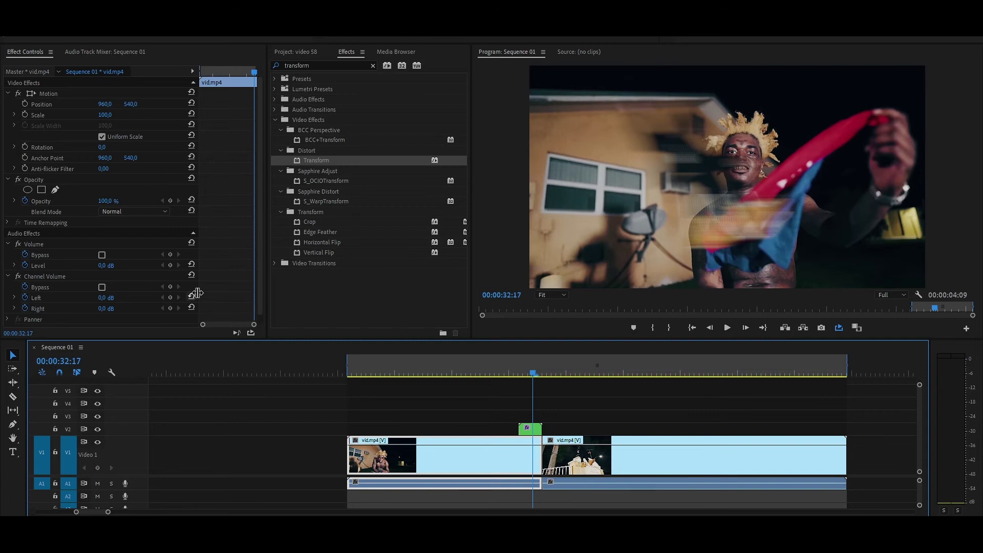
key("space")
left_click(472, 373)
left_click(472, 373)
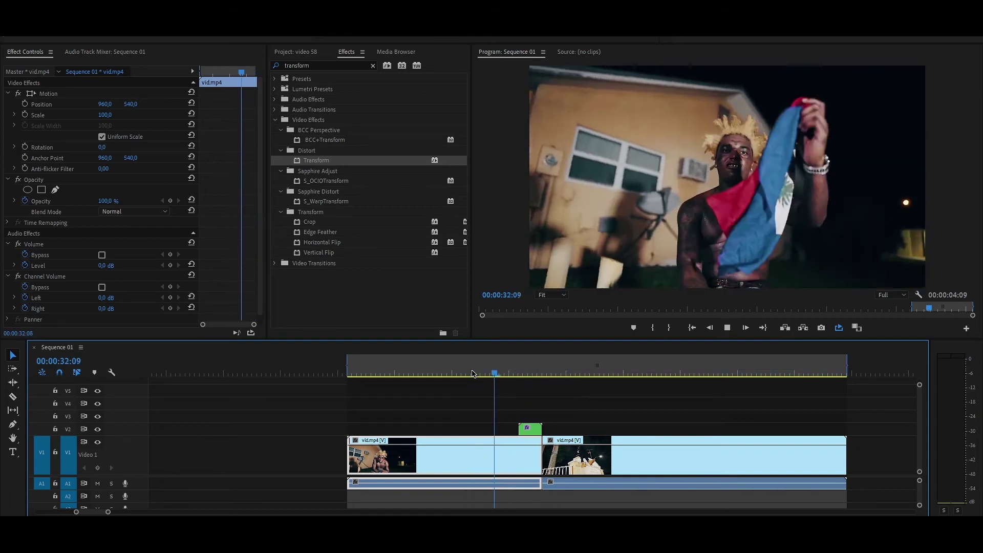
left_click(483, 372)
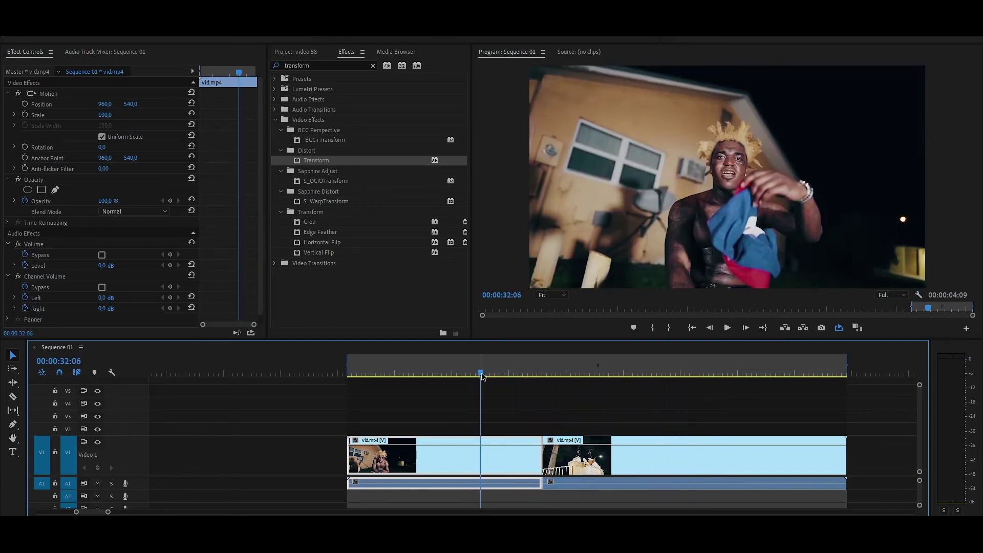
mouse_move(633, 373)
left_mouse_down()
mouse_move(555, 396)
mouse_move(503, 384)
left_mouse_up()
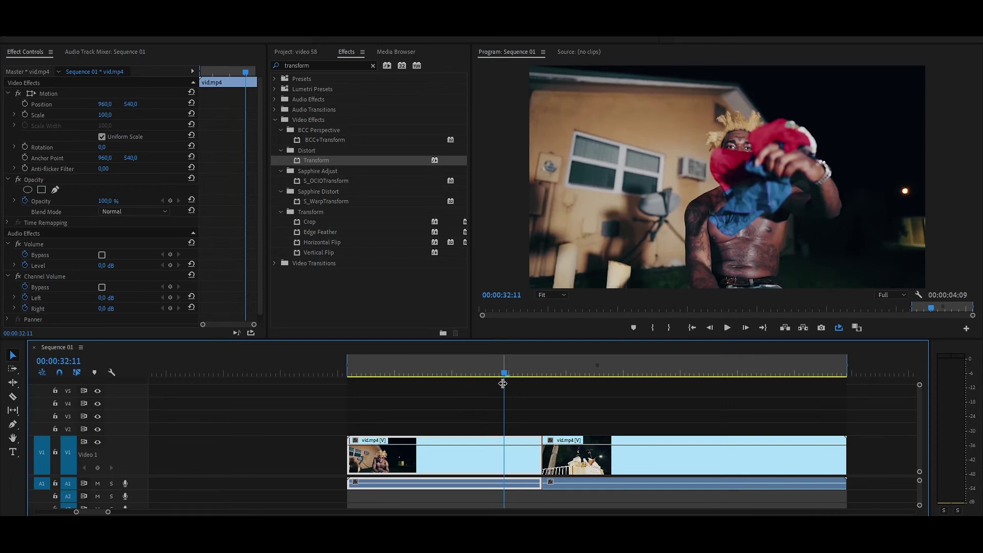
left_click_drag(503, 383, 547, 380)
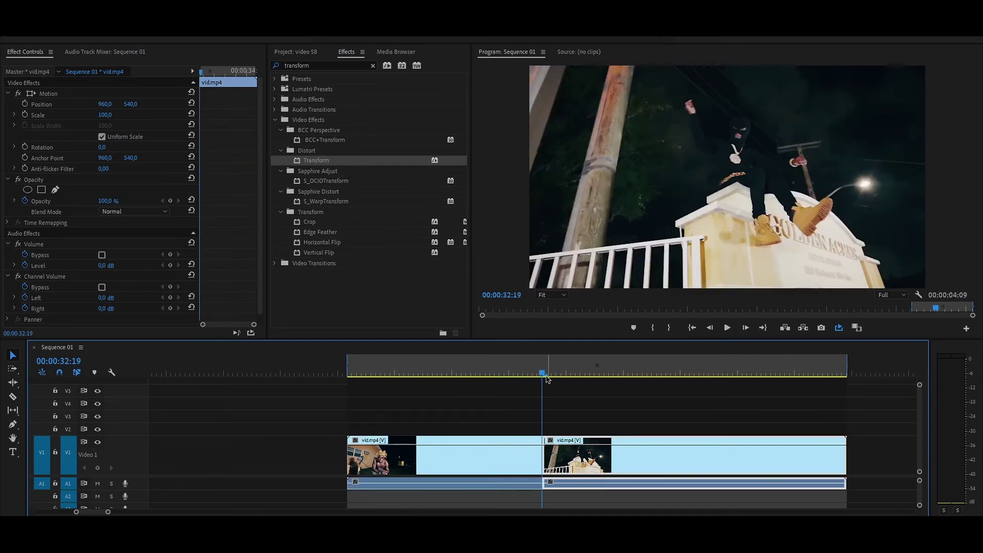
key("Right")
key("Right")
key("Right")
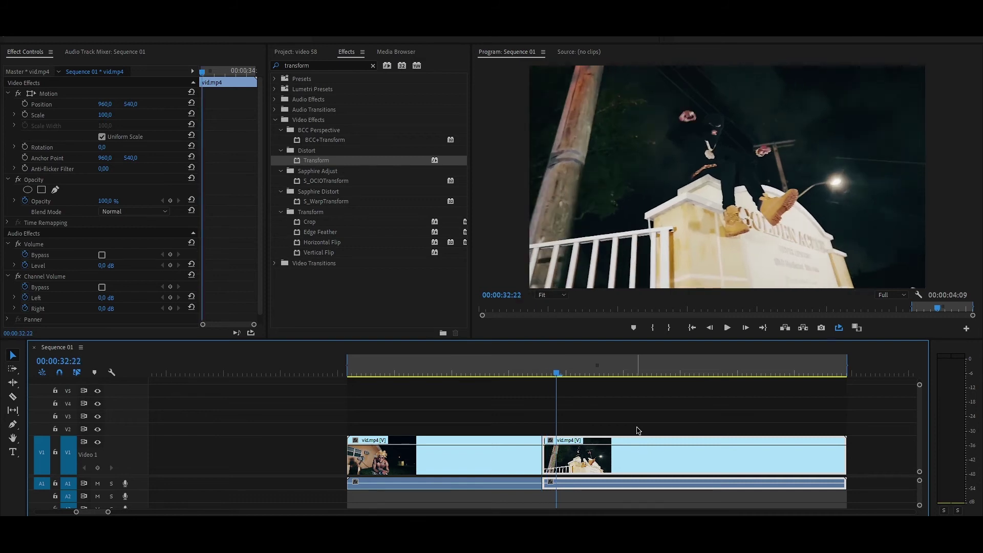
key("Right")
key("Right")
- Nest the short V1 clips around the cut as Nested Sequence 09, then search Effects for 'offse'
left_click_drag(528, 372, 518, 372)
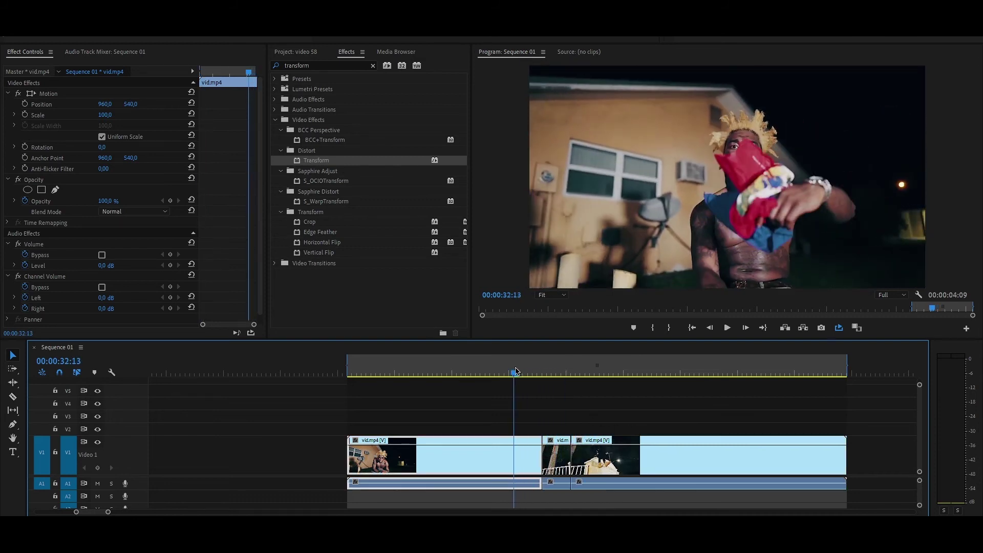
left_click_drag(542, 413, 559, 451)
key("backslash")
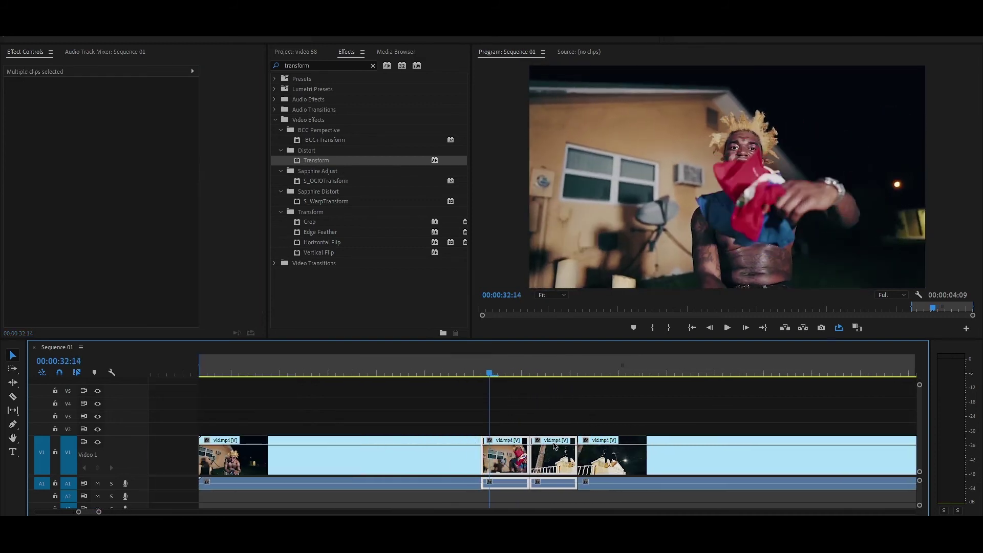
left_click_drag(504, 414, 553, 462)
right_click(554, 463)
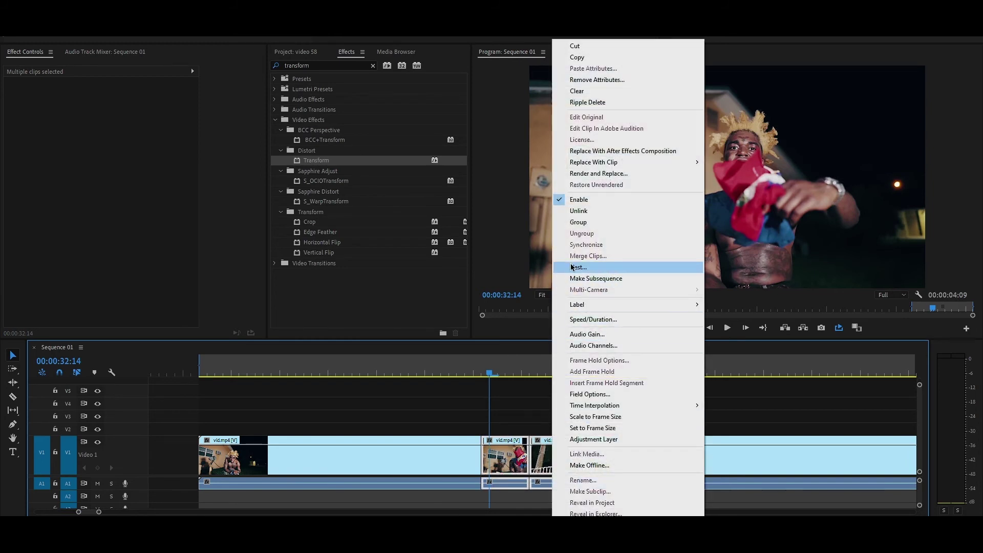
left_click(573, 267)
left_click(467, 280)
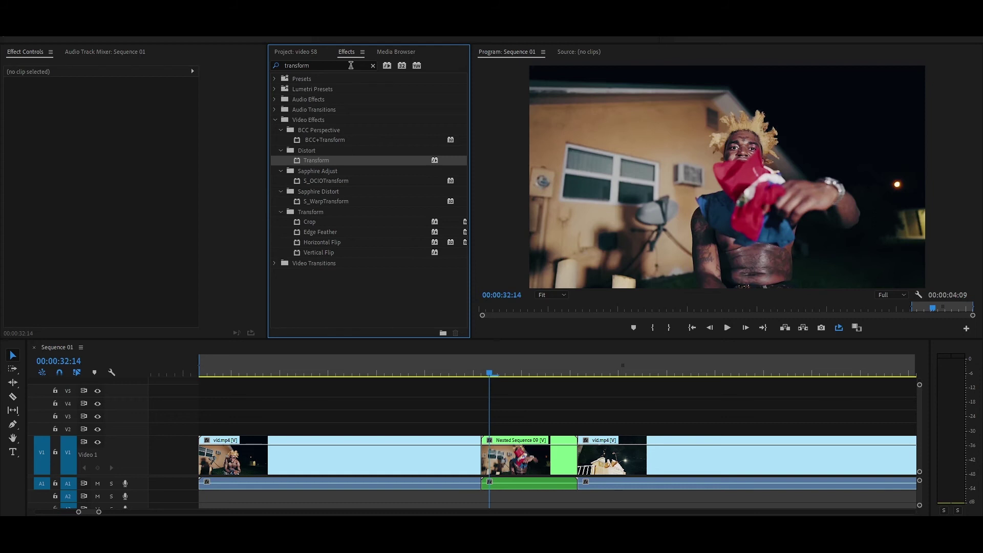
left_click(373, 65)
type("offse")
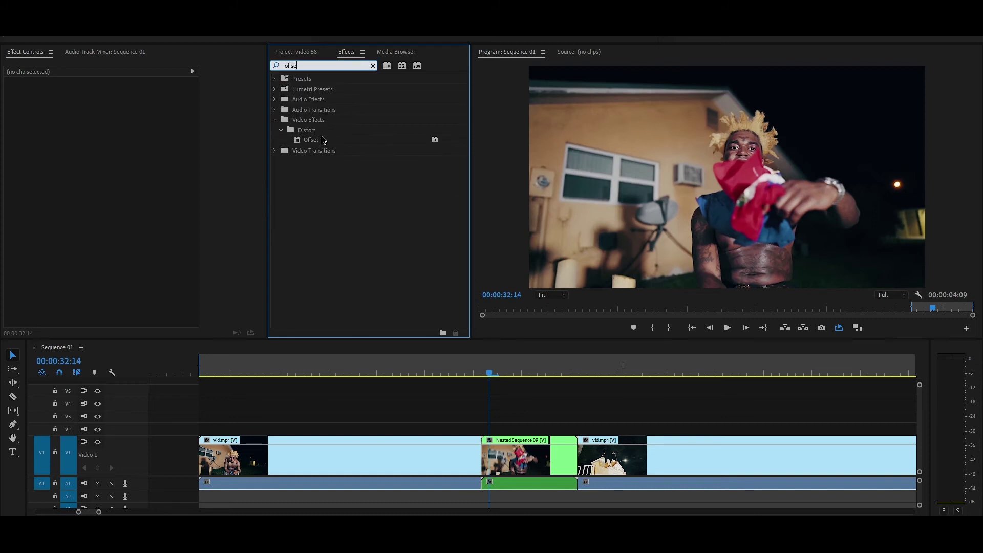
- Apply Offset to the nest and keyframe Shift Center To from 32:13 to about 4800 at 33:00
left_click_drag(322, 140, 539, 463)
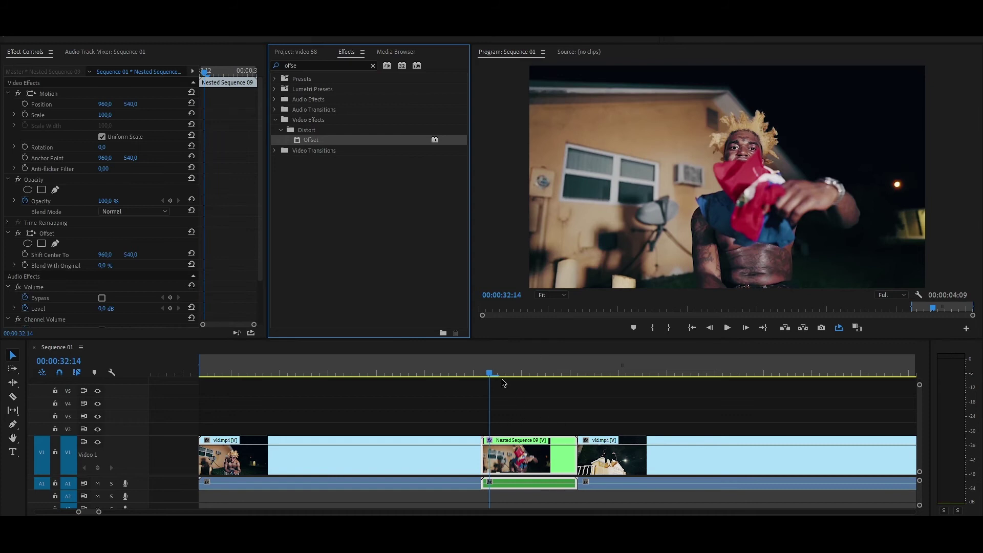
left_click_drag(504, 382, 489, 382)
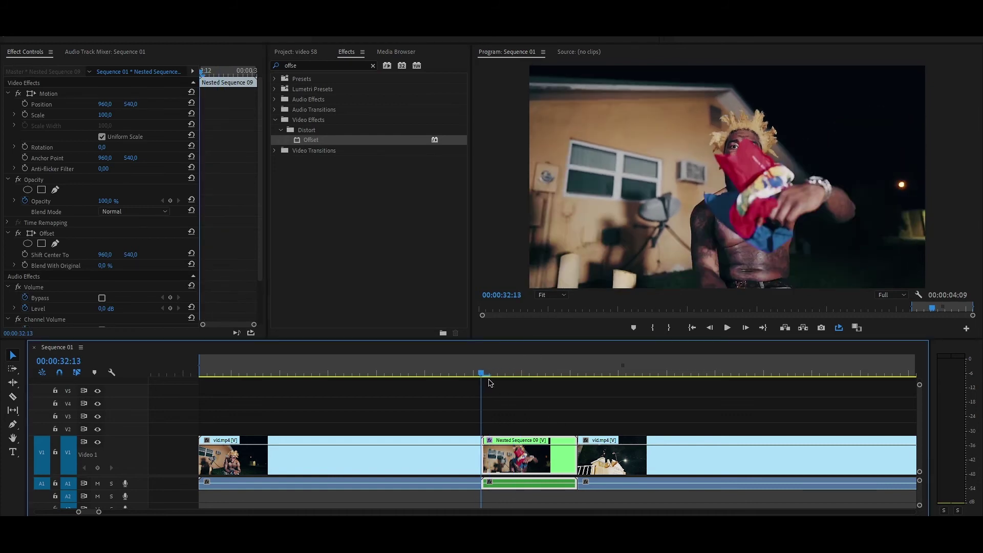
left_click(26, 256)
left_click(570, 372)
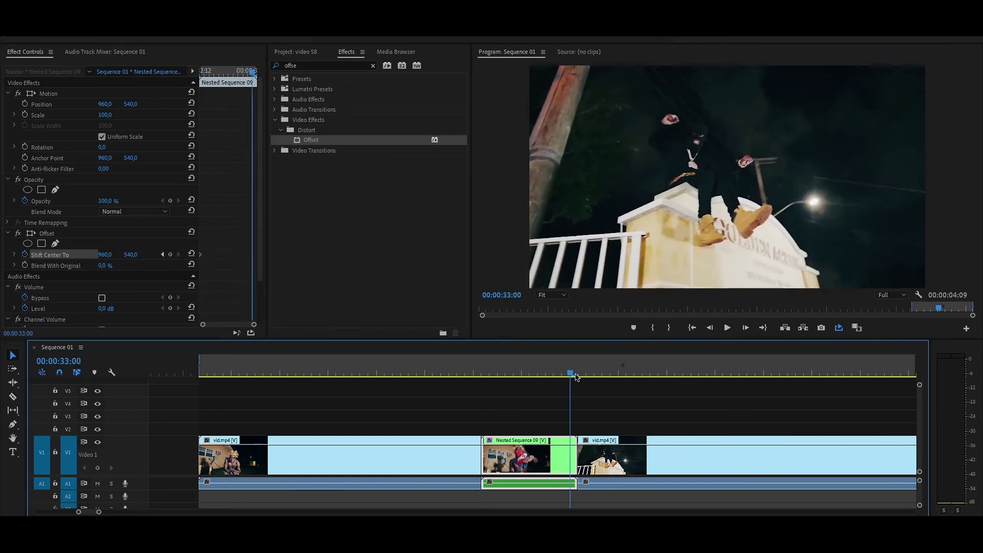
left_click_drag(105, 254, 205, 254)
left_click_drag(106, 254, 563, 255)
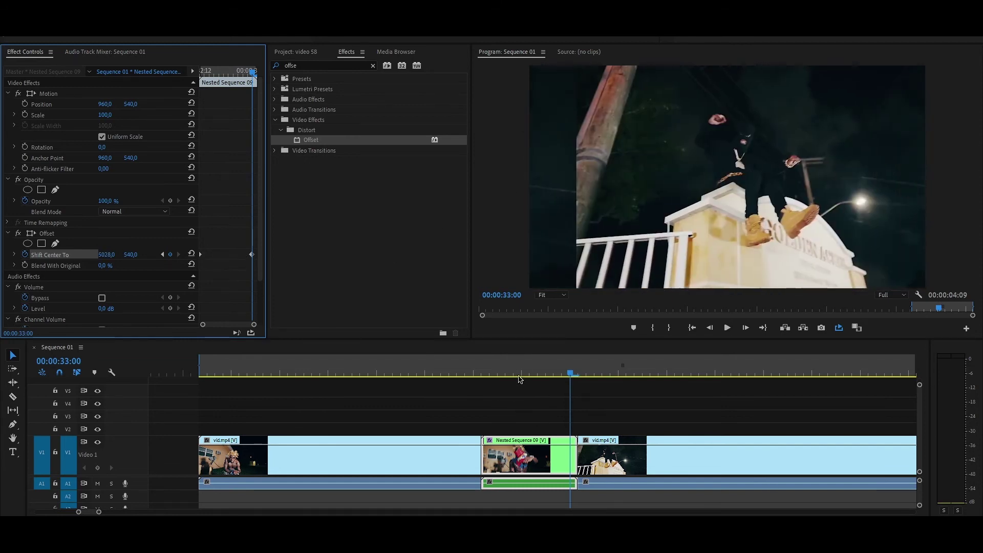
left_click_drag(107, 255, 28, 254)
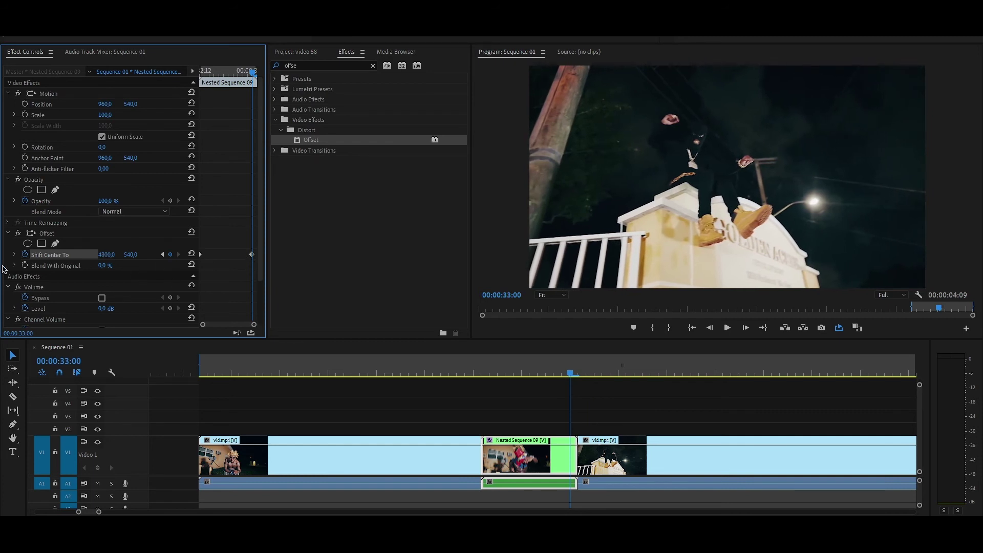
left_click(506, 374)
- Add Directional Blur to the nest with its Direction set to 90°
left_click(373, 65)
type("direct")
left_click_drag(324, 161, 101, 231)
scroll(101, 231, "down", 3)
left_click(103, 216)
key("Tab")
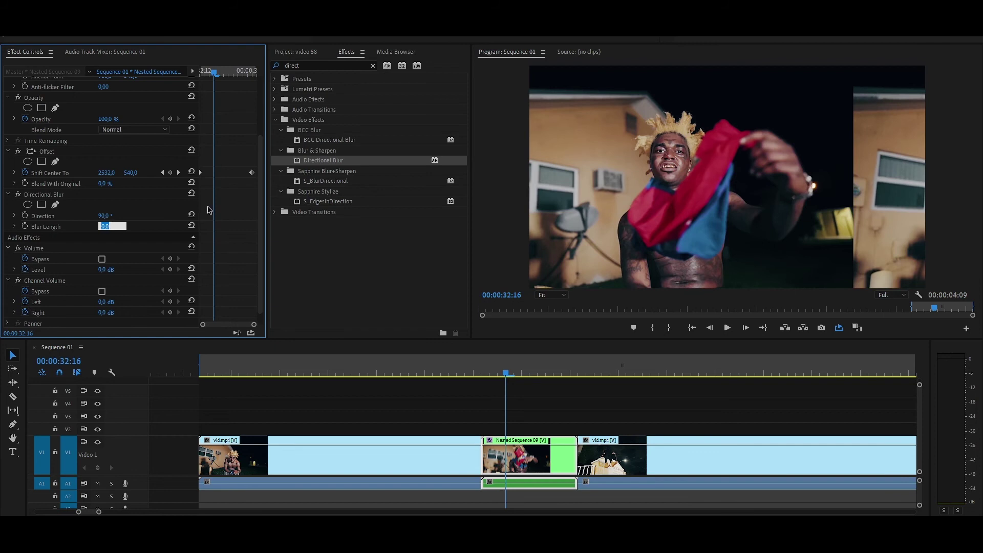
- Set Directional Blur Length to 313, then scrub it down to 82
type("313")
key("Return")
left_click_drag(105, 226, 15, 227)
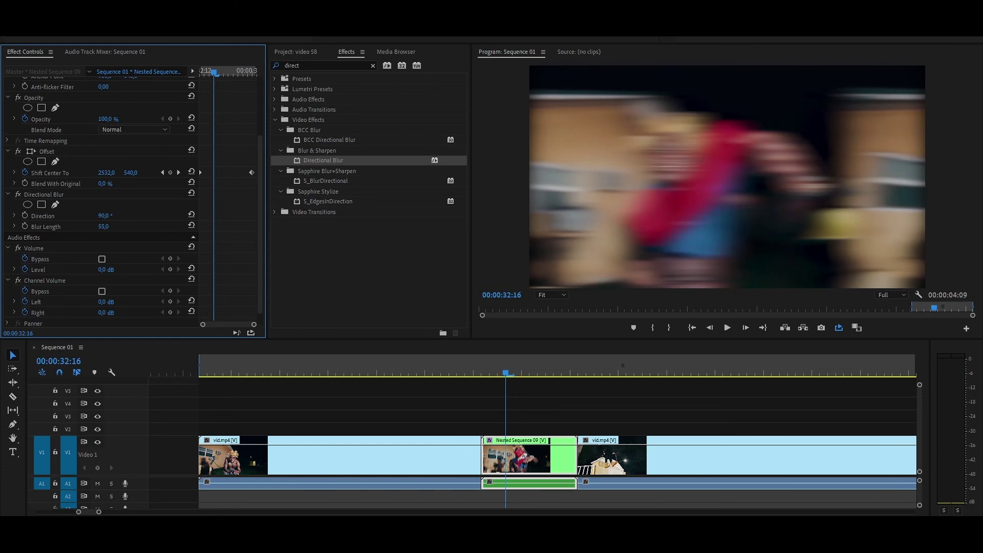
left_click(455, 370)
- Preview the blurred whip, stopping at 00:00:32:18 inside the nested clip
key("minus")
key("space")
left_click(455, 370)
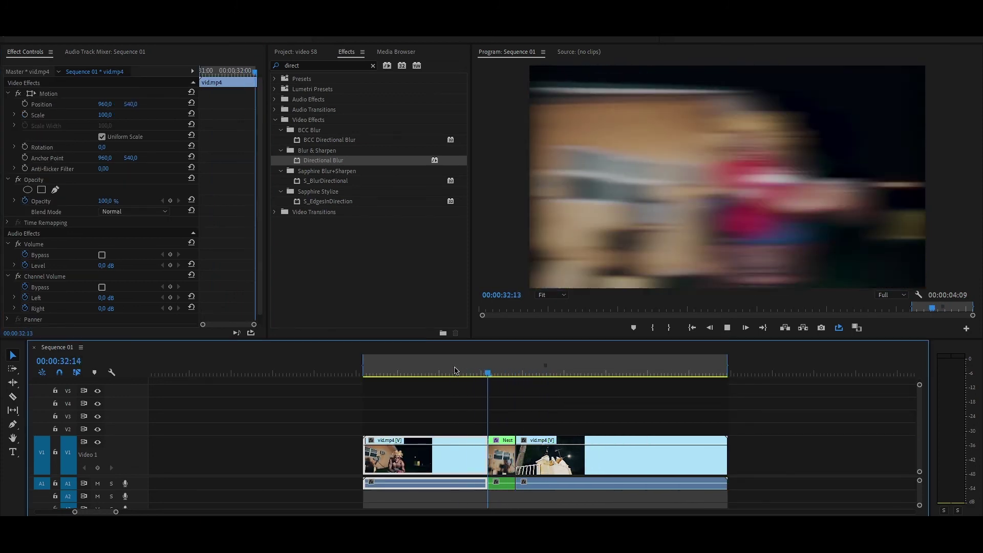
left_click(455, 370)
mouse_move(455, 370)
left_mouse_down()
mouse_move(503, 377)
mouse_move(500, 409)
left_mouse_up()
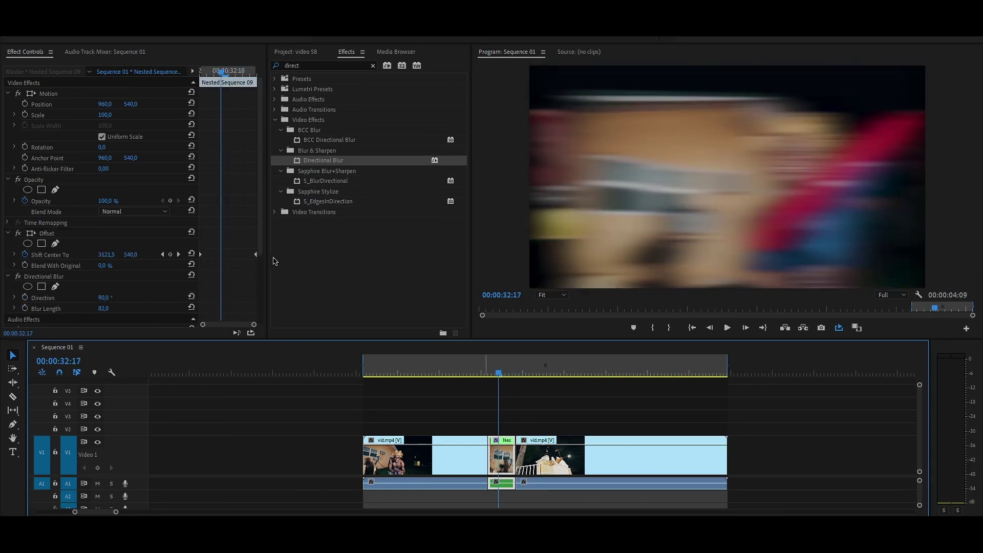
- Ease Out the first Shift Center To keyframe and Ease In the last, then play it
right_click(201, 255)
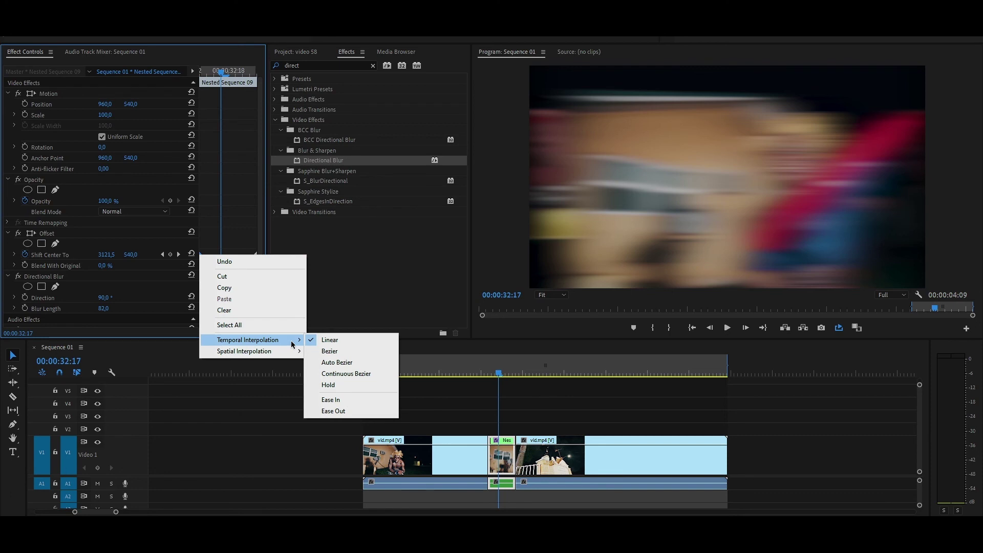
left_click(339, 412)
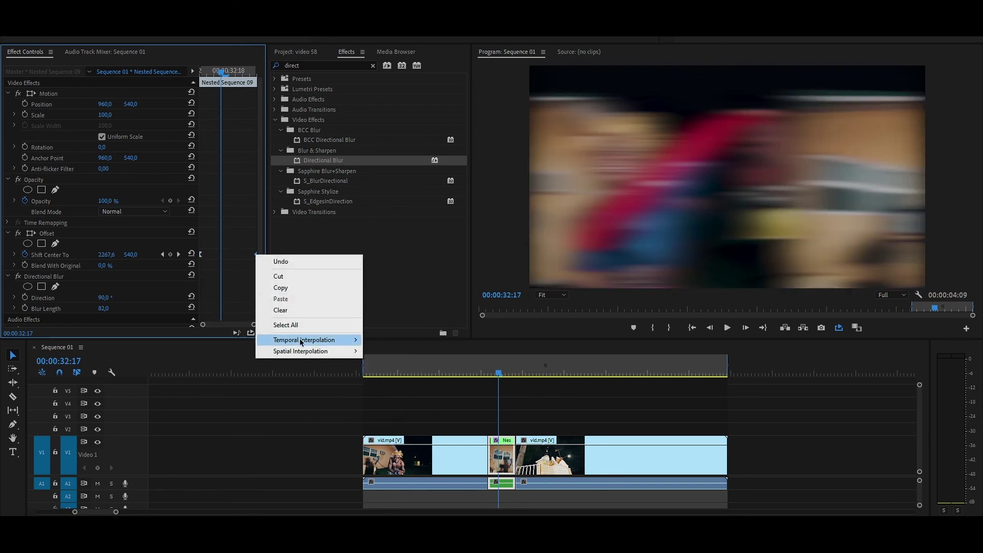
left_click(393, 400)
key("space")
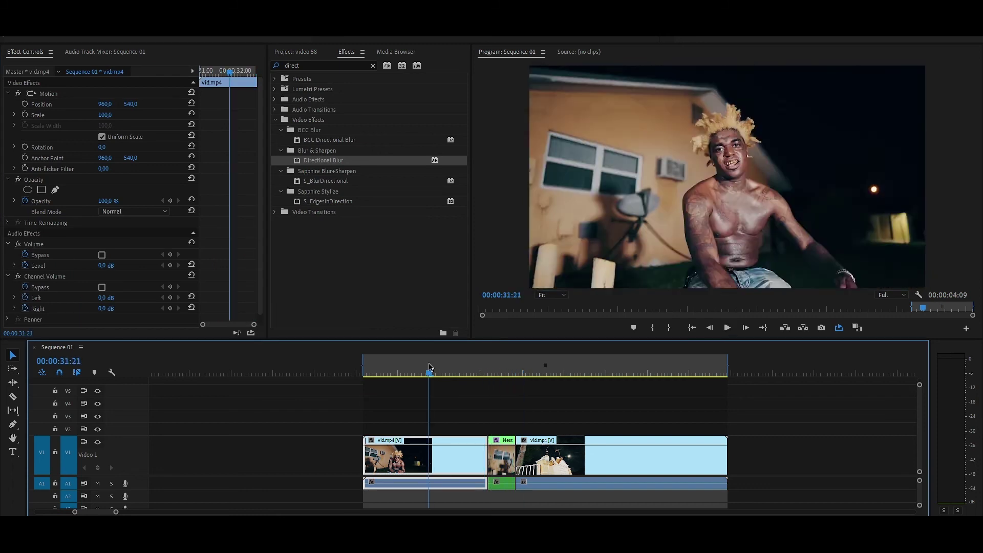
- Play the finished whip transition from just before the cut
left_click(430, 367)
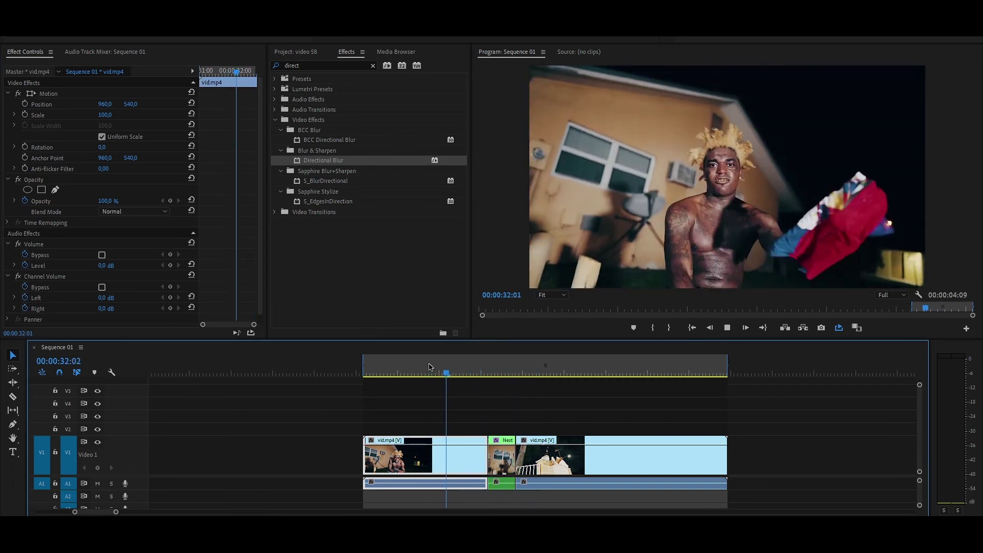